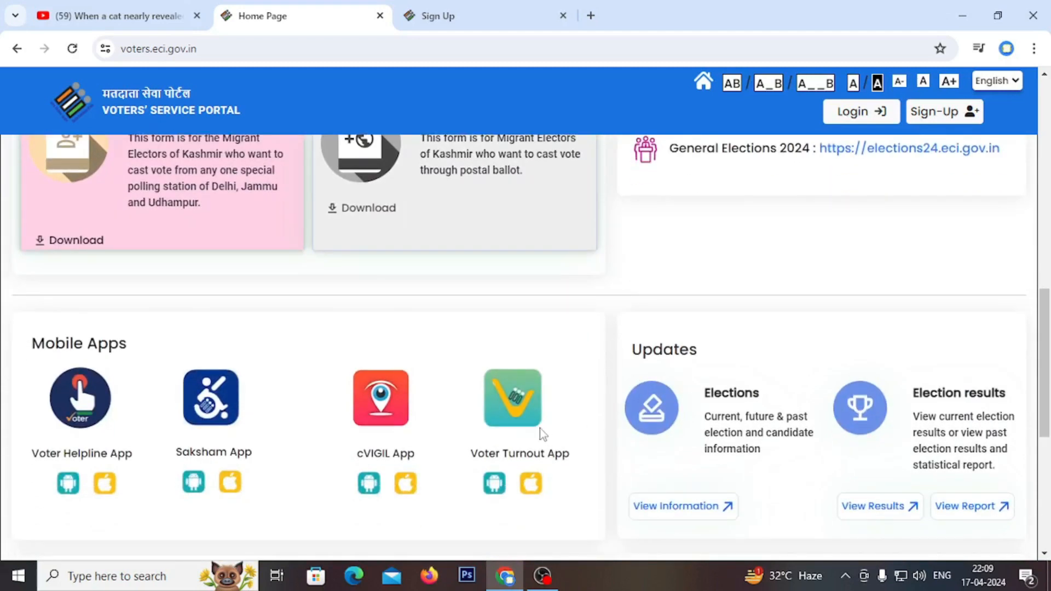
- Look through the Voters' Service Portal home page, including its forms, services, mobile apps and contact details, and check where Form 6 leads
{"action": "scroll", "coordinate": [542, 432], "scroll_direction": "up", "scroll_amount": 7}
{"action": "scroll", "coordinate": [528, 421], "scroll_direction": "up", "scroll_amount": 6}
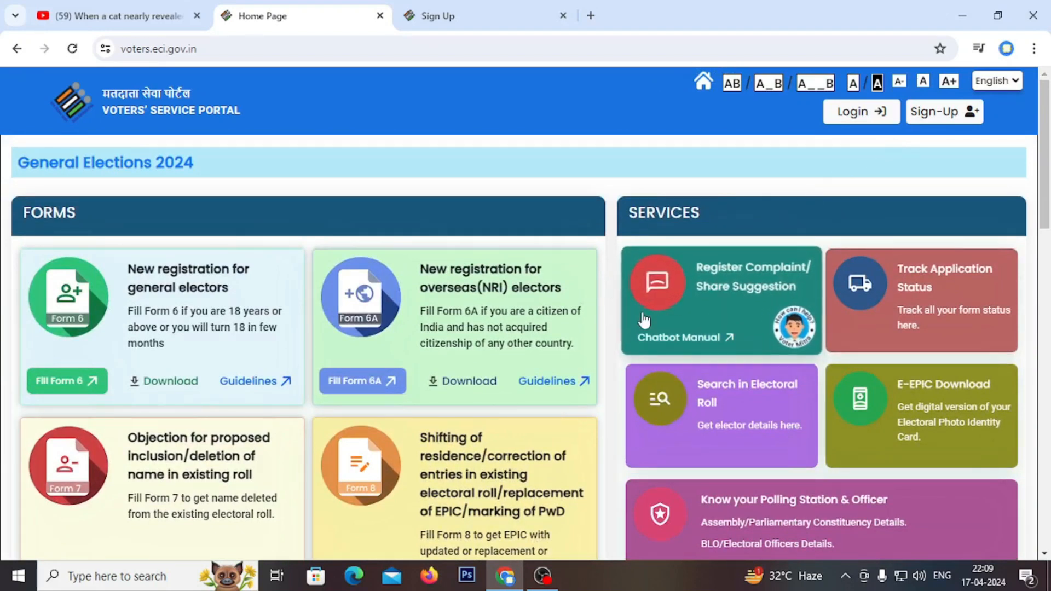
{"action": "scroll", "coordinate": [602, 334], "scroll_direction": "down", "scroll_amount": 2}
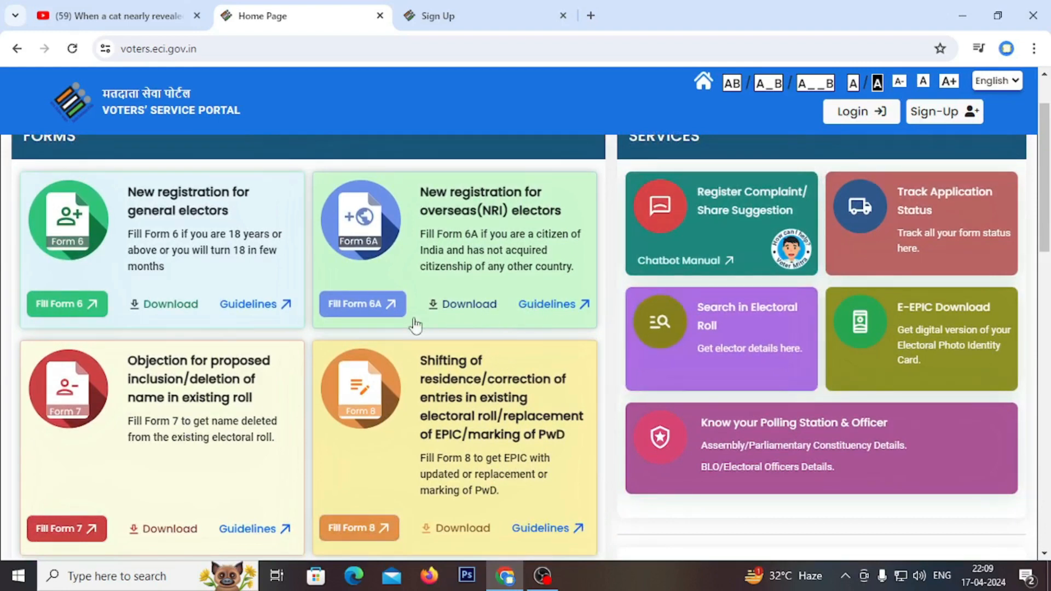
{"action": "left_click", "coordinate": [81, 310]}
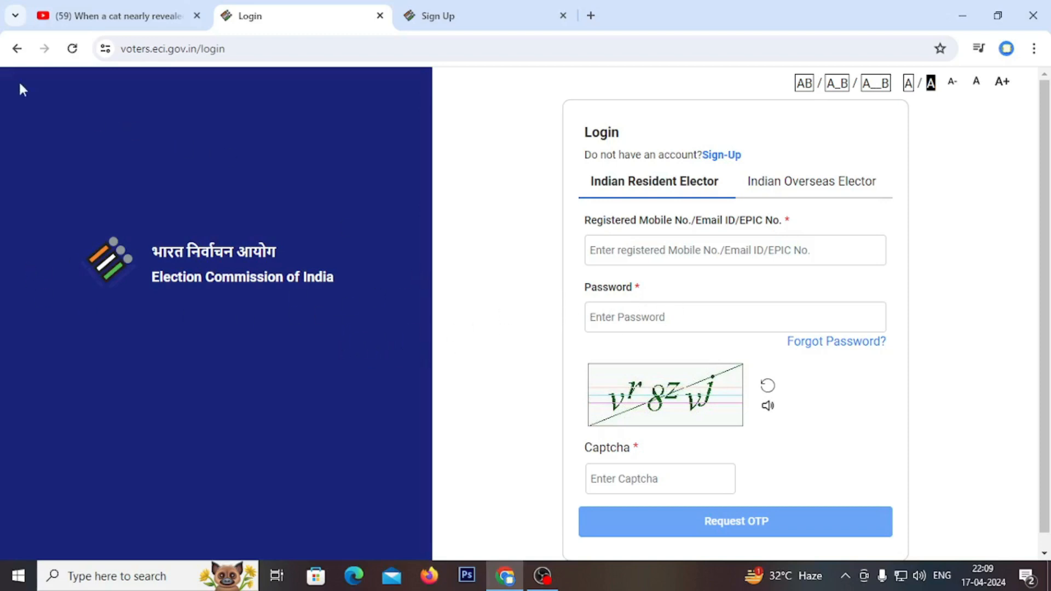
{"action": "left_click", "coordinate": [16, 48]}
{"action": "scroll", "coordinate": [402, 290], "scroll_direction": "down", "scroll_amount": 7}
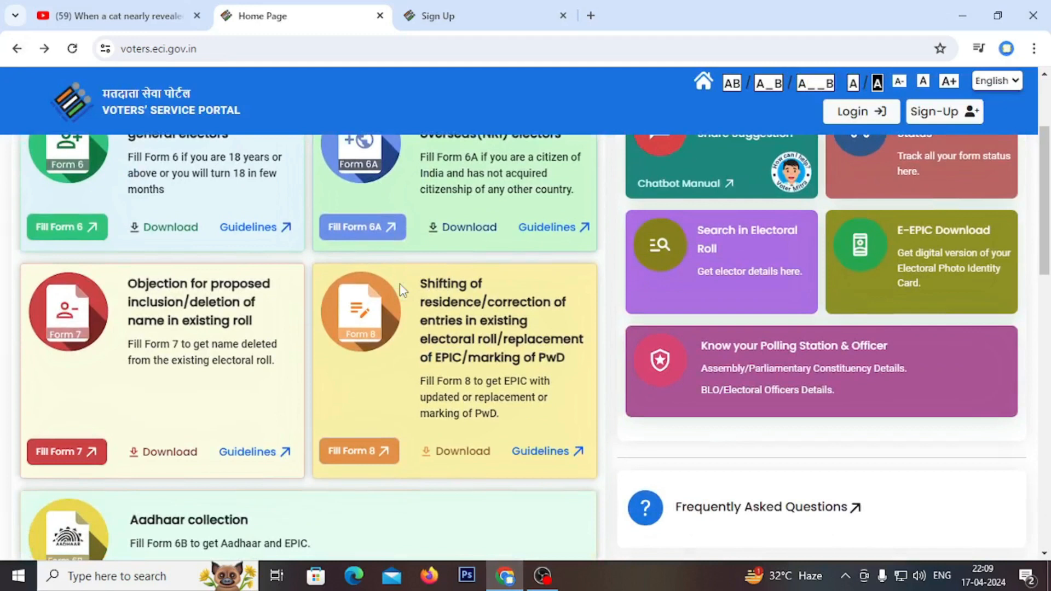
{"action": "scroll", "coordinate": [404, 291], "scroll_direction": "down", "scroll_amount": 14}
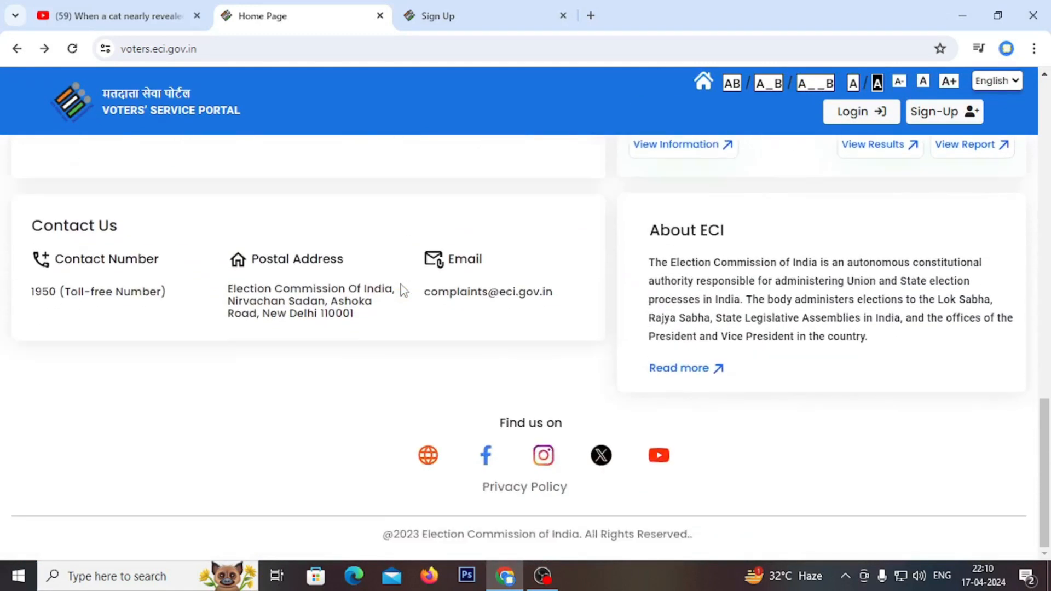
{"action": "scroll", "coordinate": [419, 323], "scroll_direction": "up", "scroll_amount": 4}
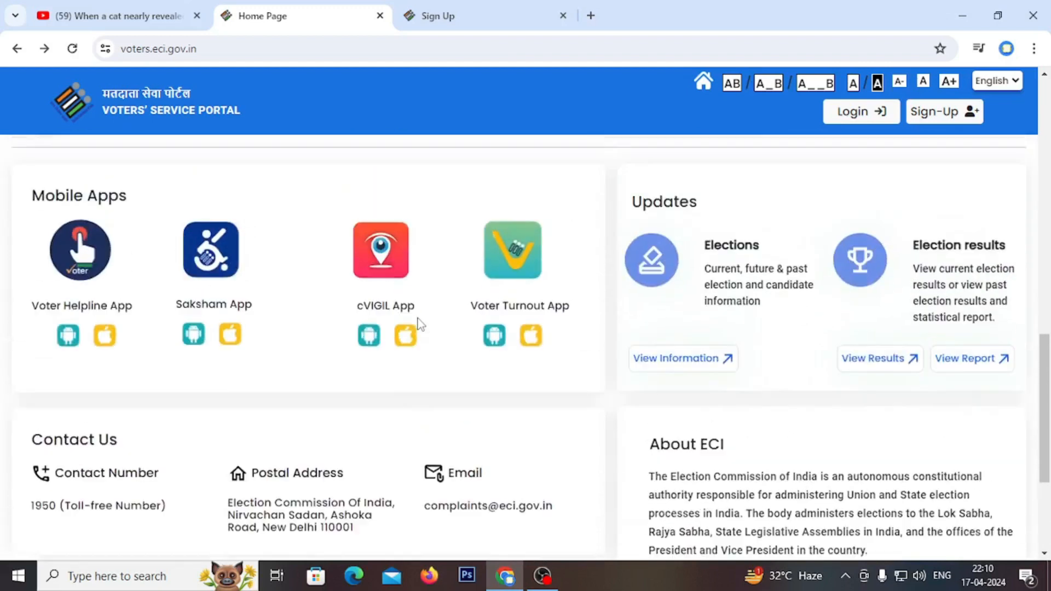
{"action": "scroll", "coordinate": [420, 324], "scroll_direction": "up", "scroll_amount": 1}
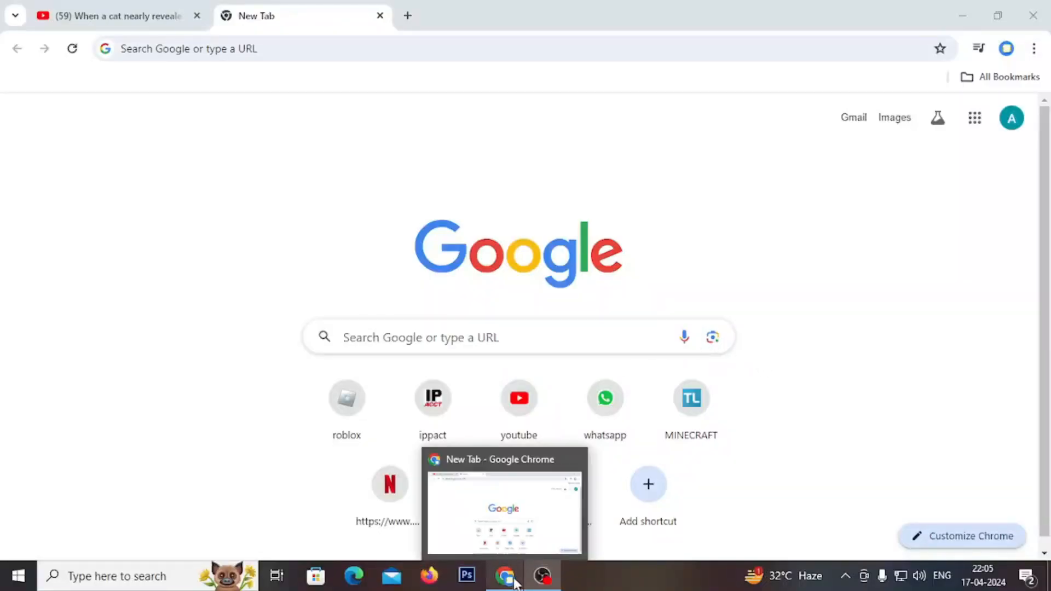
- Search Google for "nvps"
{"action": "left_click", "coordinate": [506, 581]}
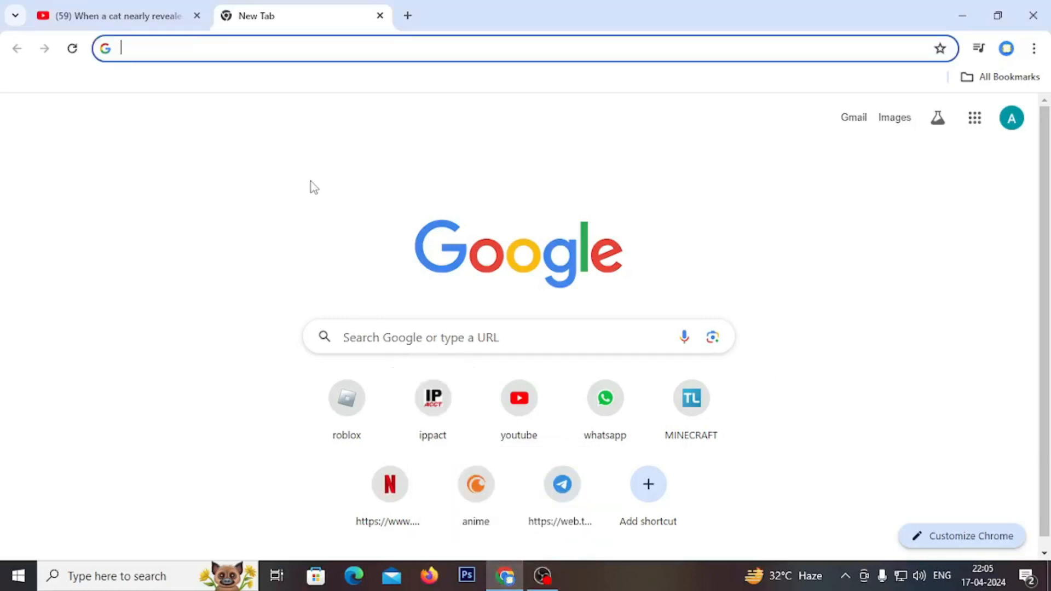
{"action": "type", "text": "nvp"}
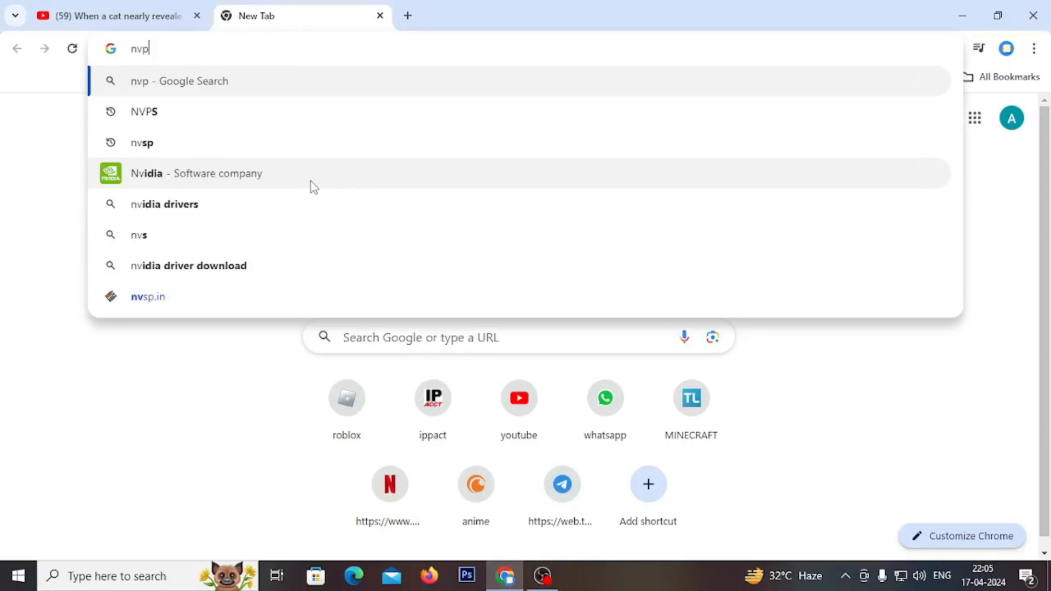
{"action": "type", "text": "s"}
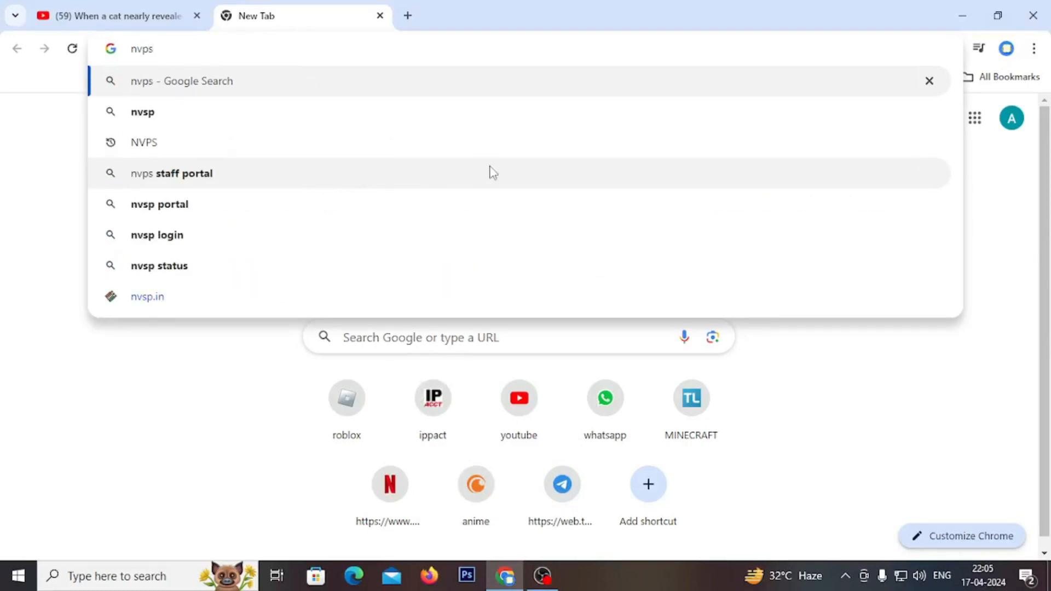
{"action": "key", "text": "Return"}
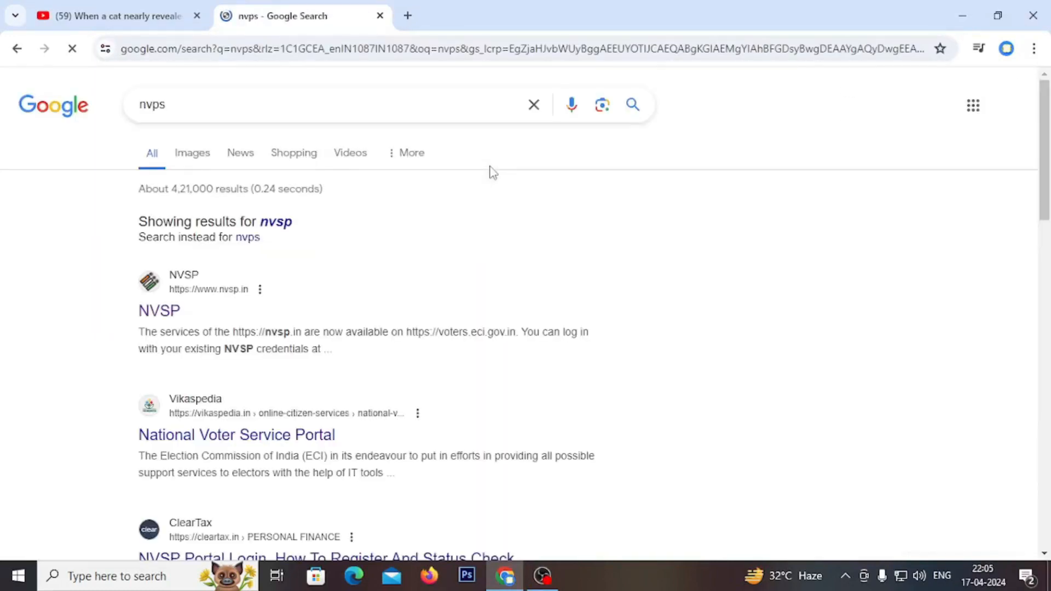
- Open the NVSP result, continue to the new voters' portal and open its sign-up page
{"action": "left_click", "coordinate": [189, 330]}
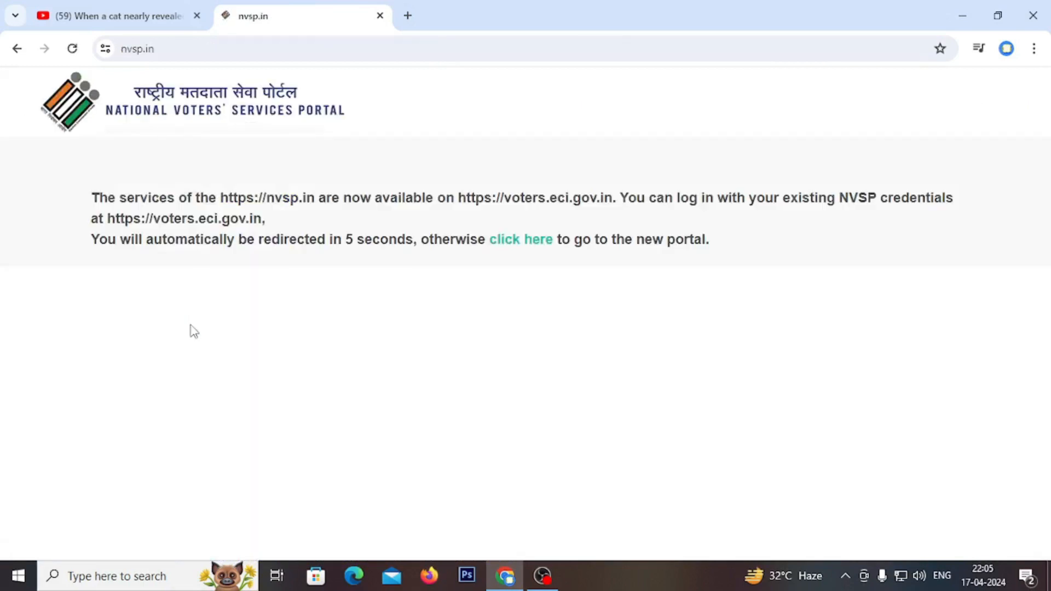
{"action": "left_click", "coordinate": [503, 241]}
{"action": "left_click", "coordinate": [929, 121]}
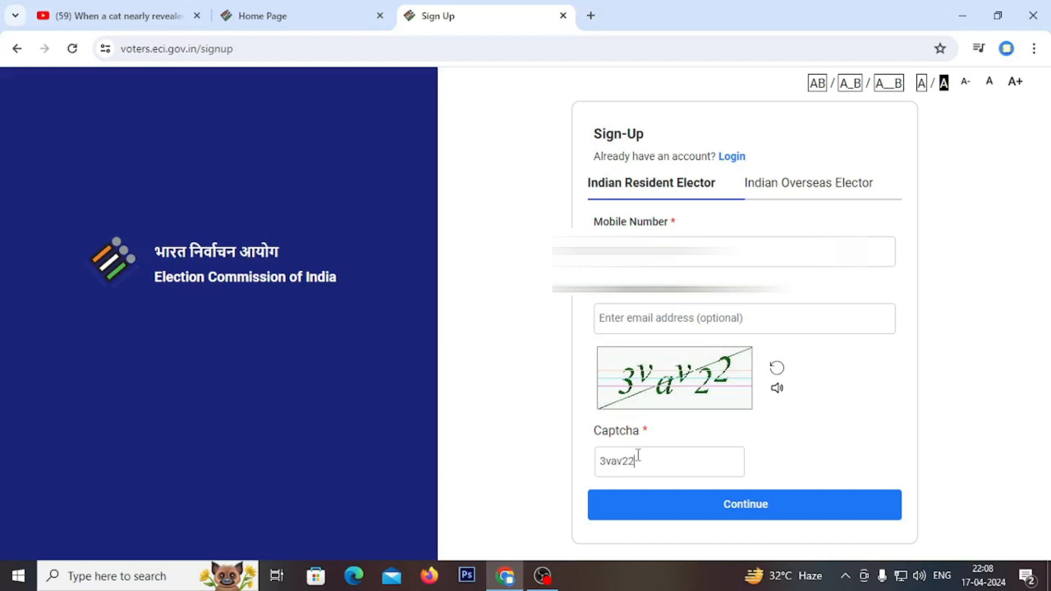
- Submit the first sign-up page and fill in the placeholder first name mmmmm and the applicant's last name
{"action": "left_click", "coordinate": [725, 504]}
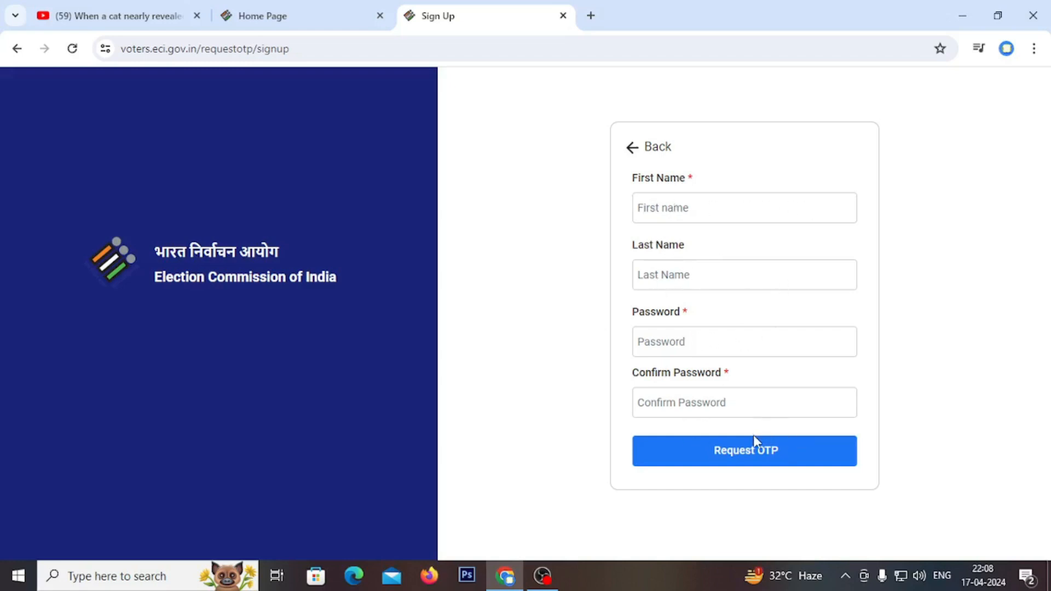
{"action": "left_click", "coordinate": [699, 213]}
{"action": "type", "text": "mahad"}
{"action": "key", "text": "BackSpace"}
{"action": "key", "text": "BackSpace"}
{"action": "key", "text": "BackSpace"}
{"action": "key", "text": "BackSpace"}
{"action": "type", "text": "mmmmm"}
{"action": "left_click", "coordinate": [721, 277]}
{"action": "type", "text": "dey"}
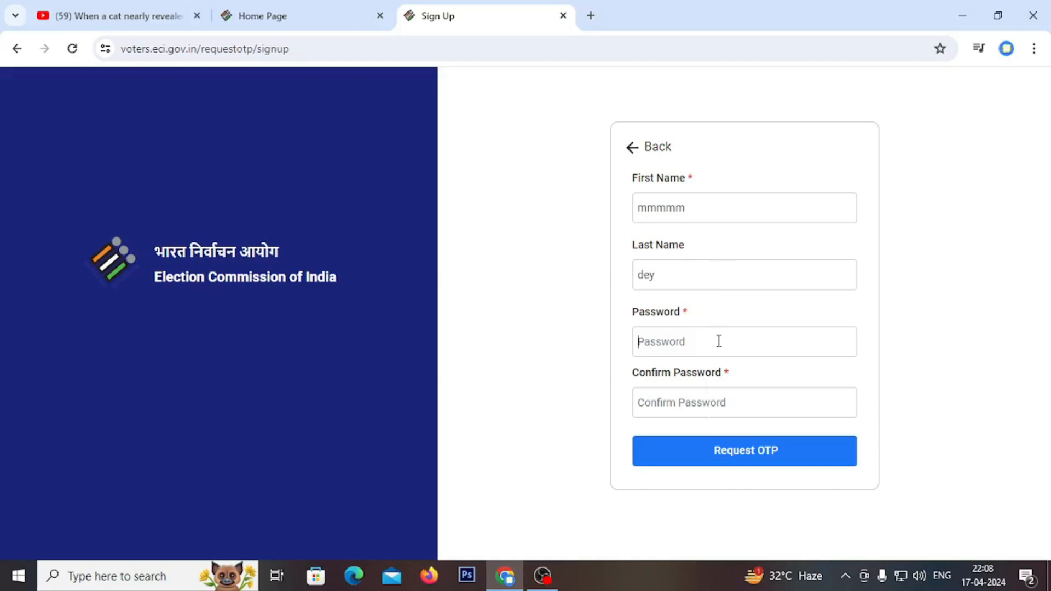
{"action": "type", "text": "***"}
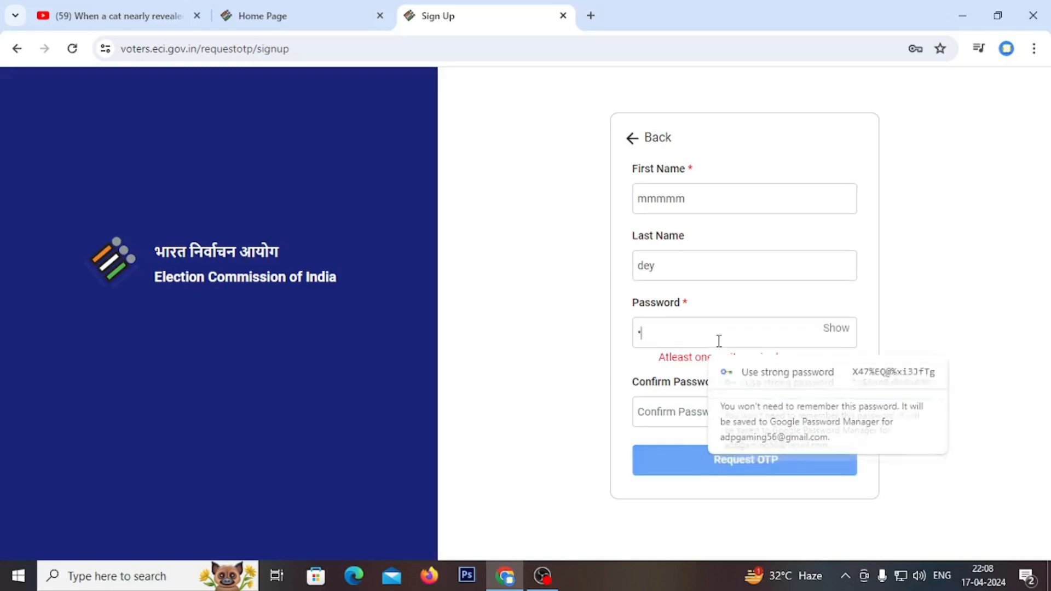
{"action": "type", "text": "**"}
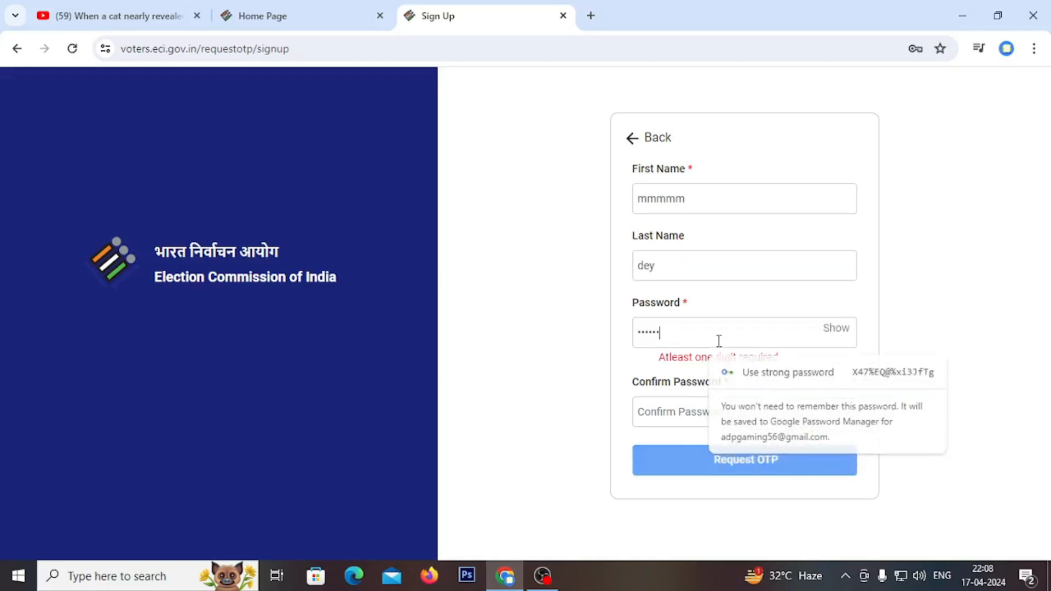
{"action": "type", "text": "***"}
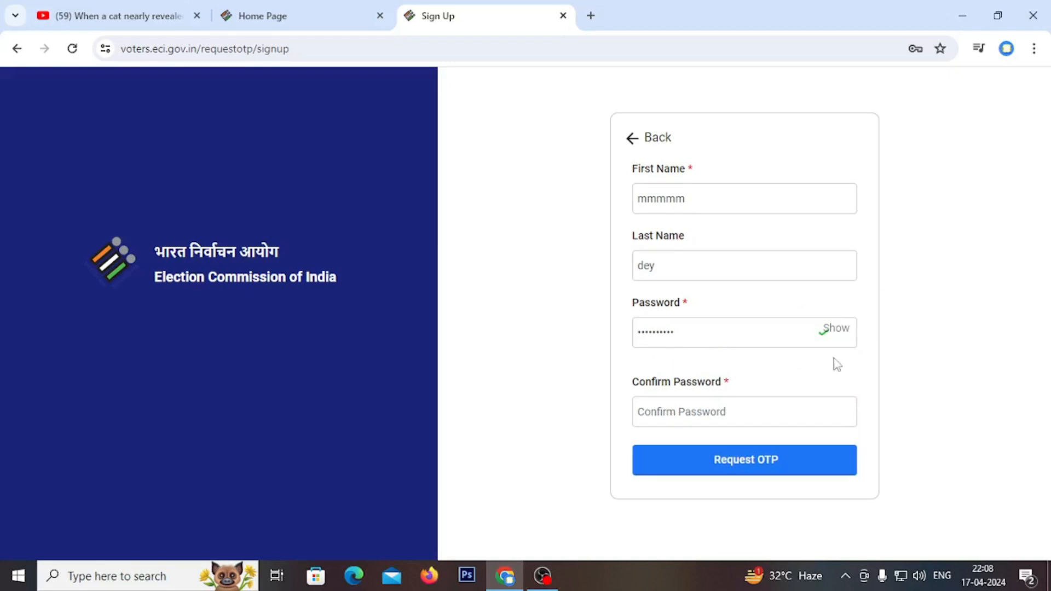
{"action": "type", "text": "*"}
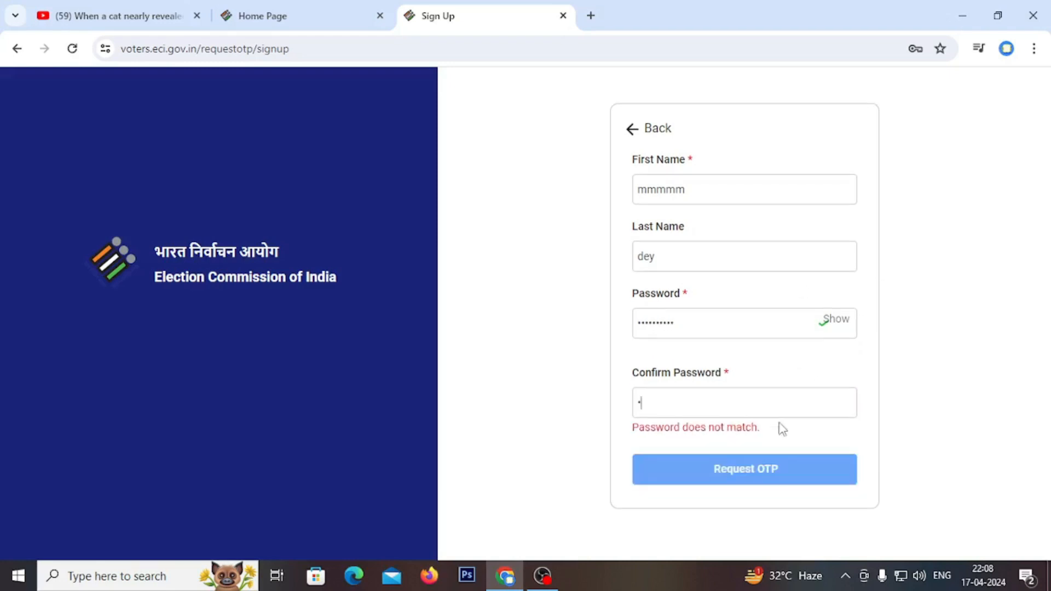
{"action": "type", "text": "********"}
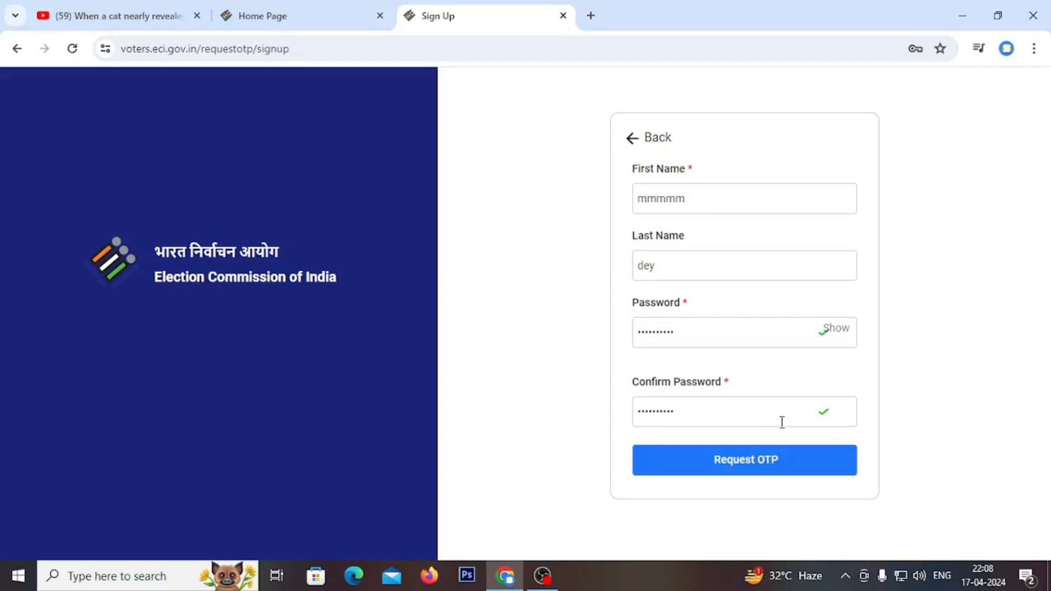
- Request the sign-up OTP and enter the received code
{"action": "left_click", "coordinate": [788, 465]}
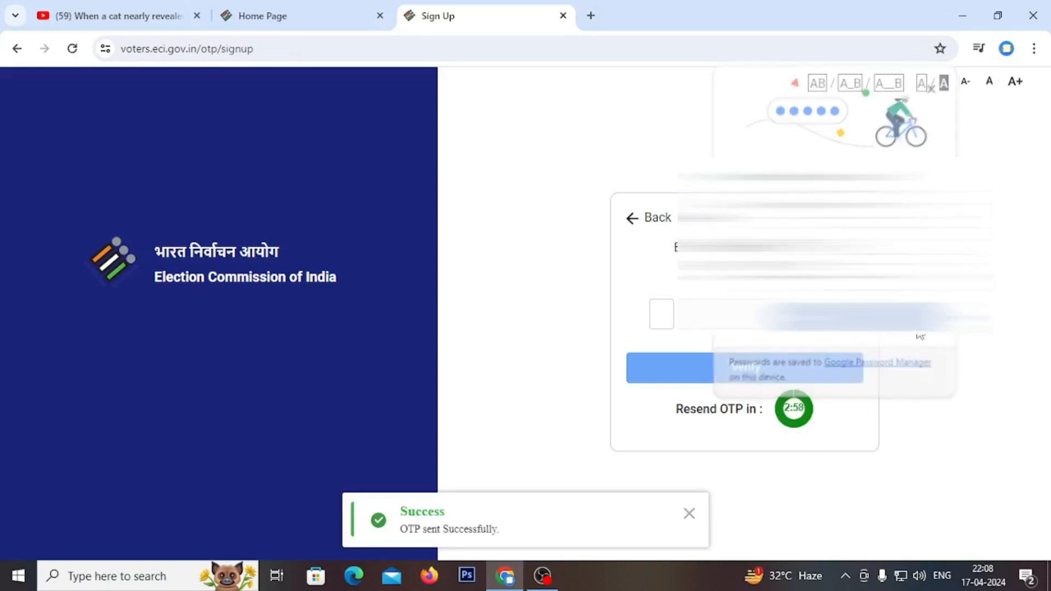
{"action": "left_click", "coordinate": [670, 311]}
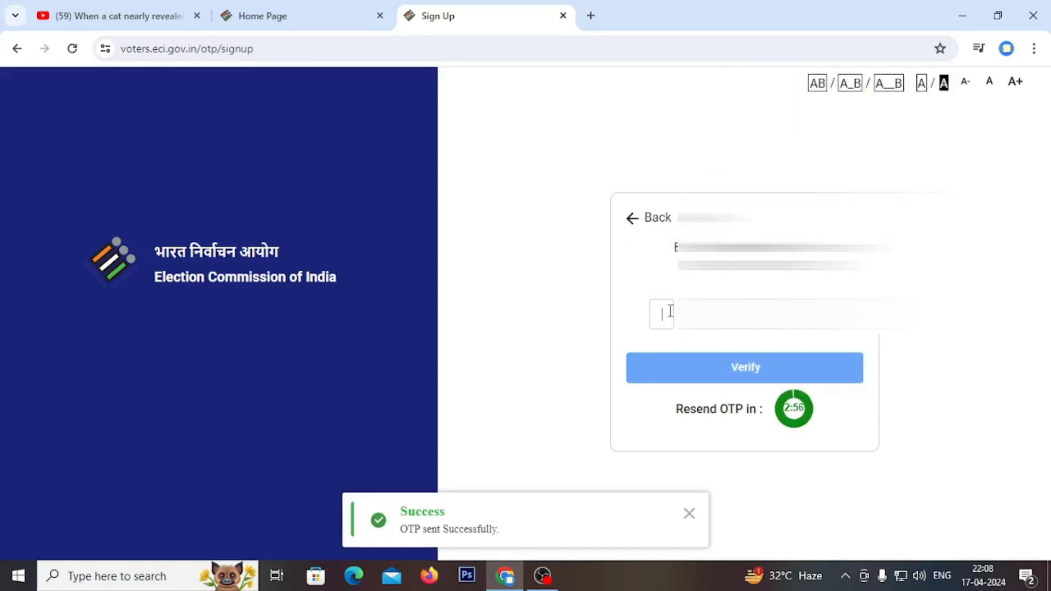
{"action": "type", "text": "5"}
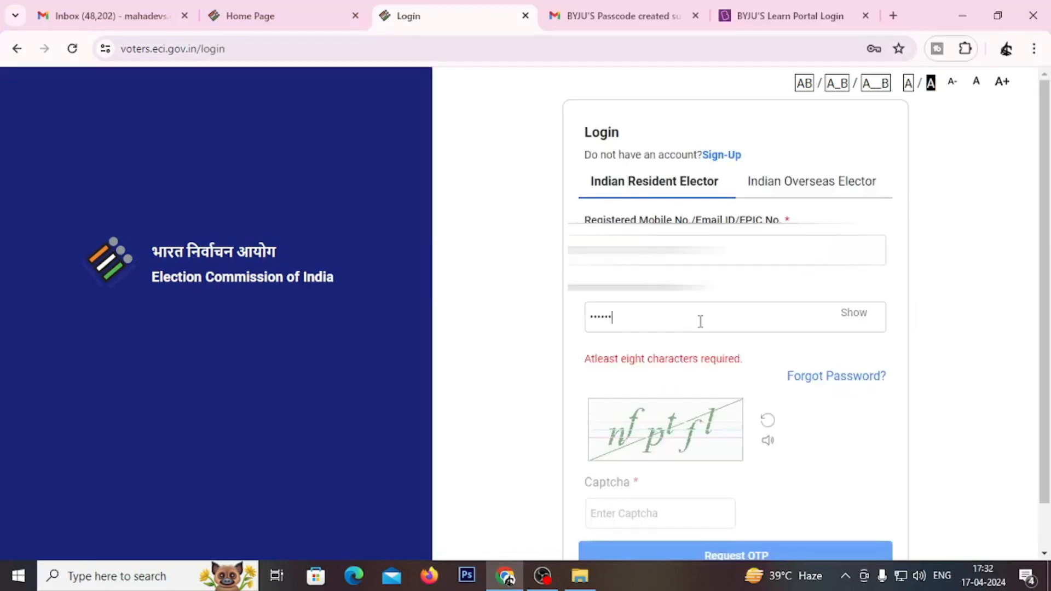
- Enter the account password and the captcha text on the login form and request the OTP
{"action": "type", "text": "*****"}
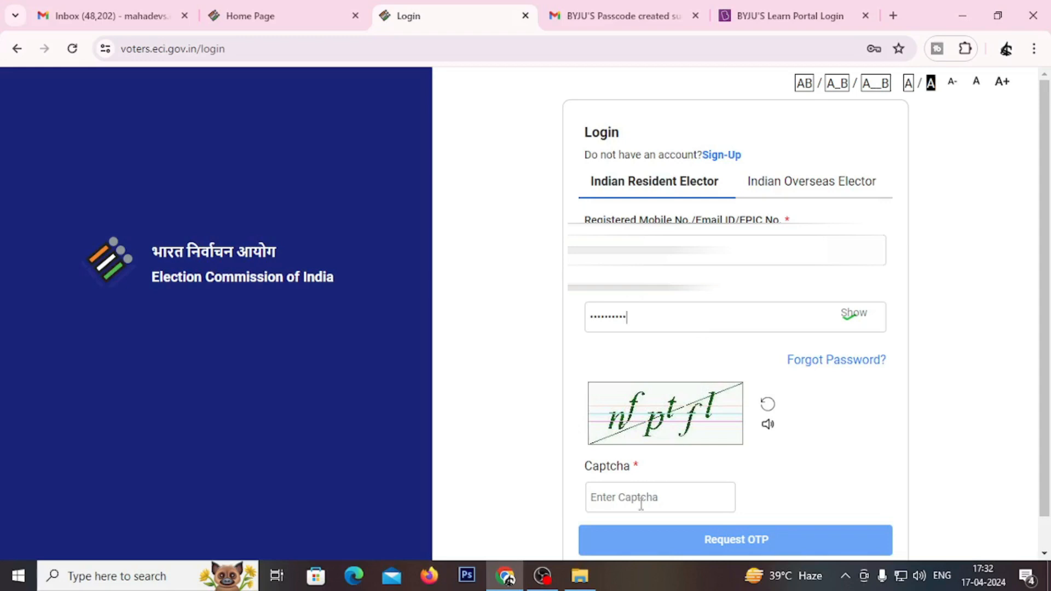
{"action": "left_click", "coordinate": [641, 503]}
{"action": "type", "text": "nfptf"}
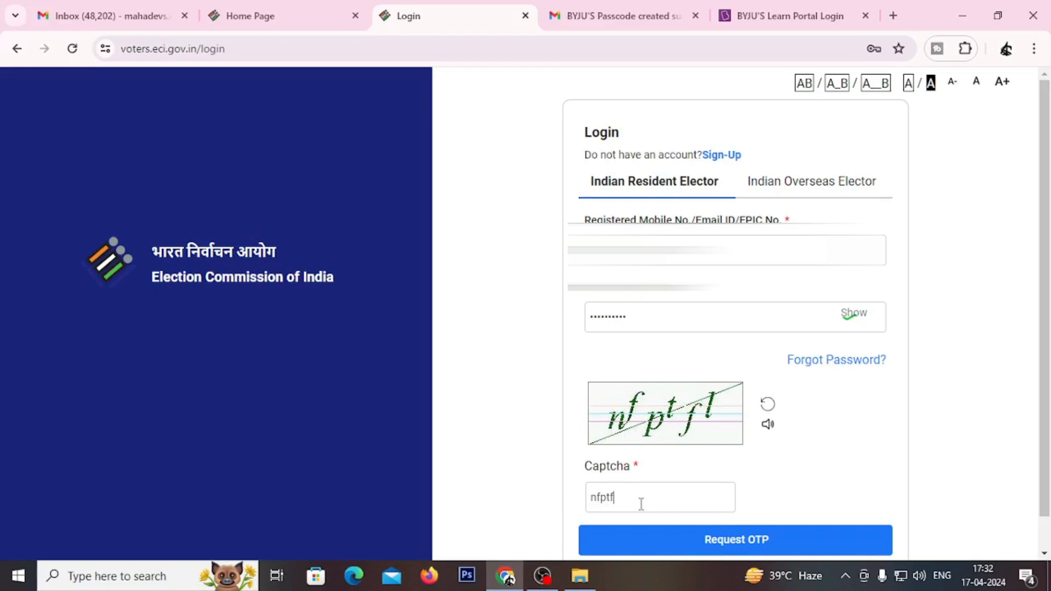
{"action": "type", "text": "l"}
{"action": "left_click", "coordinate": [713, 549]}
- Enter the received login OTP and verify it to sign in to the portal
{"action": "left_click", "coordinate": [714, 375]}
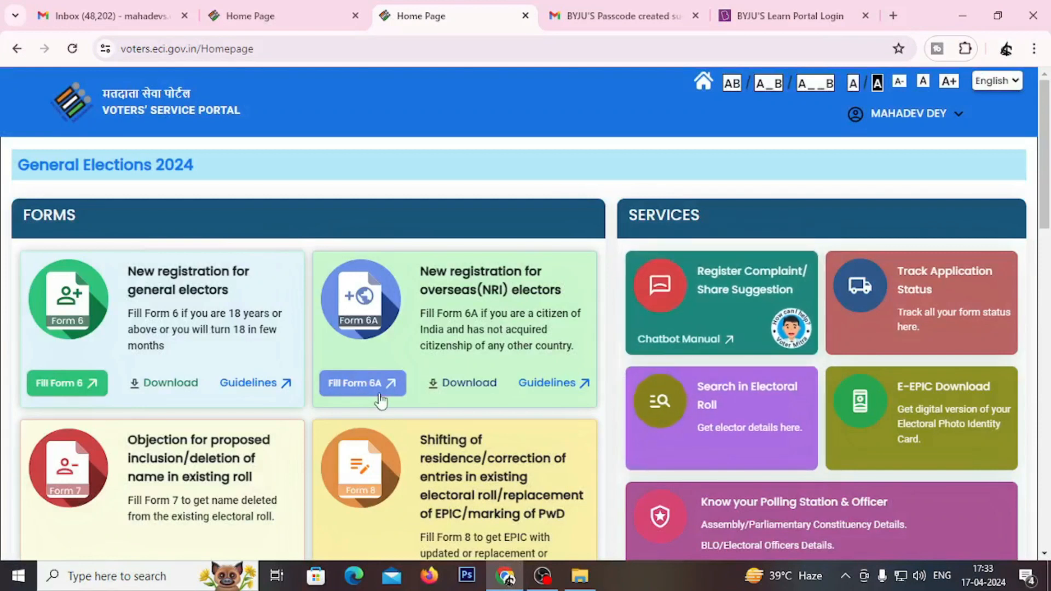
- Open Form 6 for new general electors and set the state to West Bengal and the district to PURBA BARDHAMAN
{"action": "left_click", "coordinate": [68, 383]}
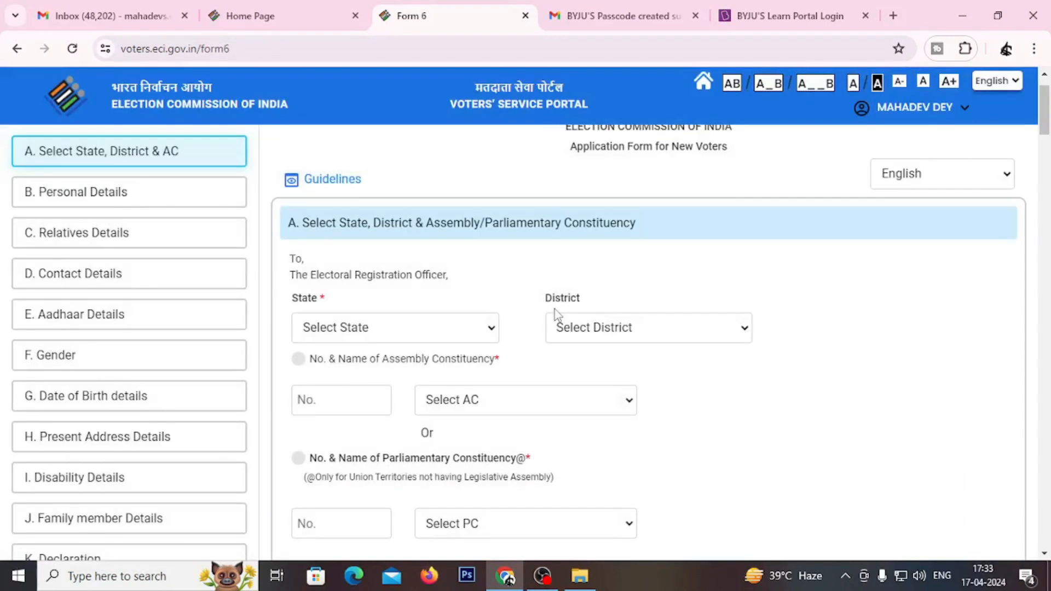
{"action": "left_click", "coordinate": [392, 331]}
{"action": "scroll", "coordinate": [378, 274], "scroll_direction": "down", "scroll_amount": 5}
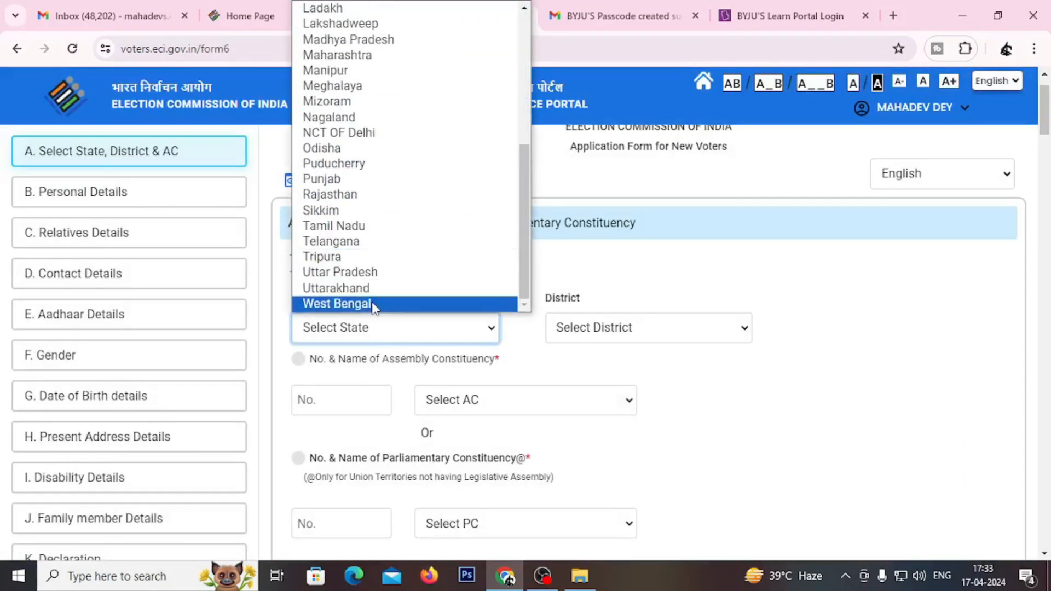
{"action": "left_click", "coordinate": [370, 303]}
{"action": "left_click", "coordinate": [587, 327]}
{"action": "scroll", "coordinate": [638, 257], "scroll_direction": "down", "scroll_amount": 2}
{"action": "left_click", "coordinate": [638, 241]}
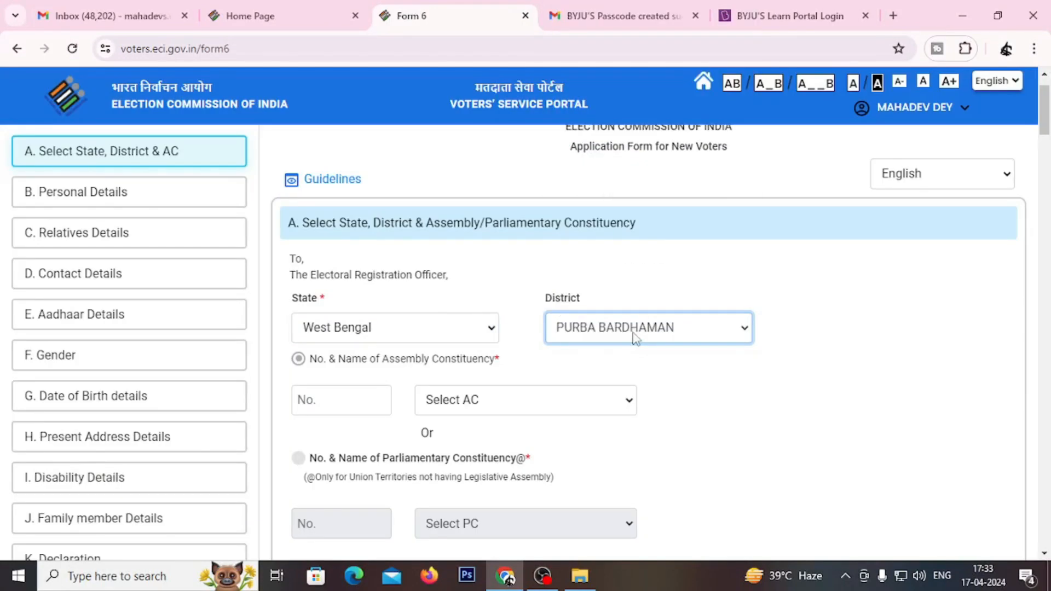
- Choose Burdwan Dakshin as the assembly constituency and proceed to the Personal Details section
{"action": "scroll", "coordinate": [634, 338], "scroll_direction": "down", "scroll_amount": 1}
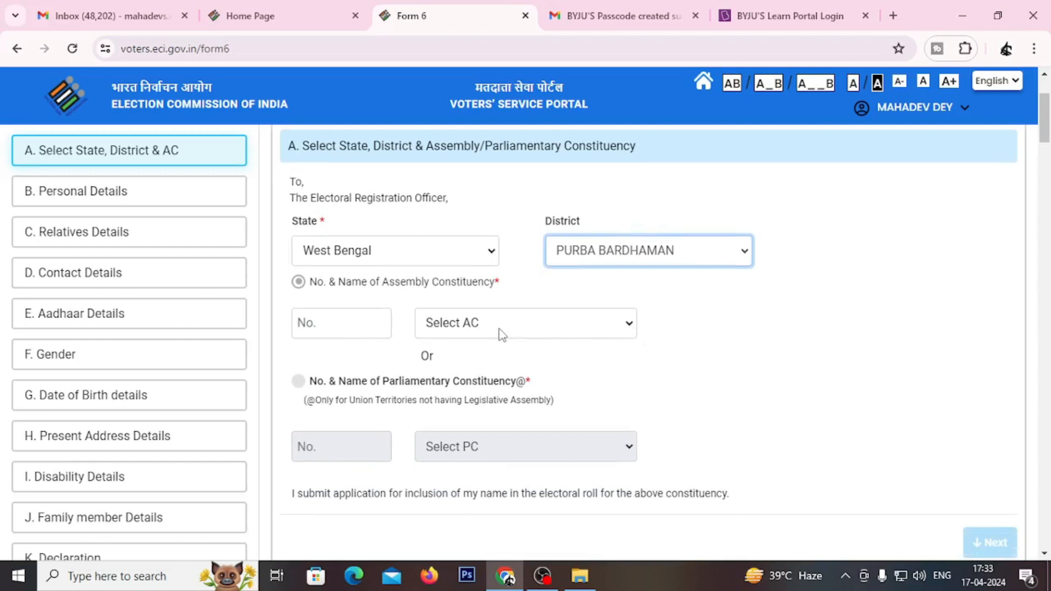
{"action": "left_click", "coordinate": [458, 336]}
{"action": "left_click", "coordinate": [493, 97]}
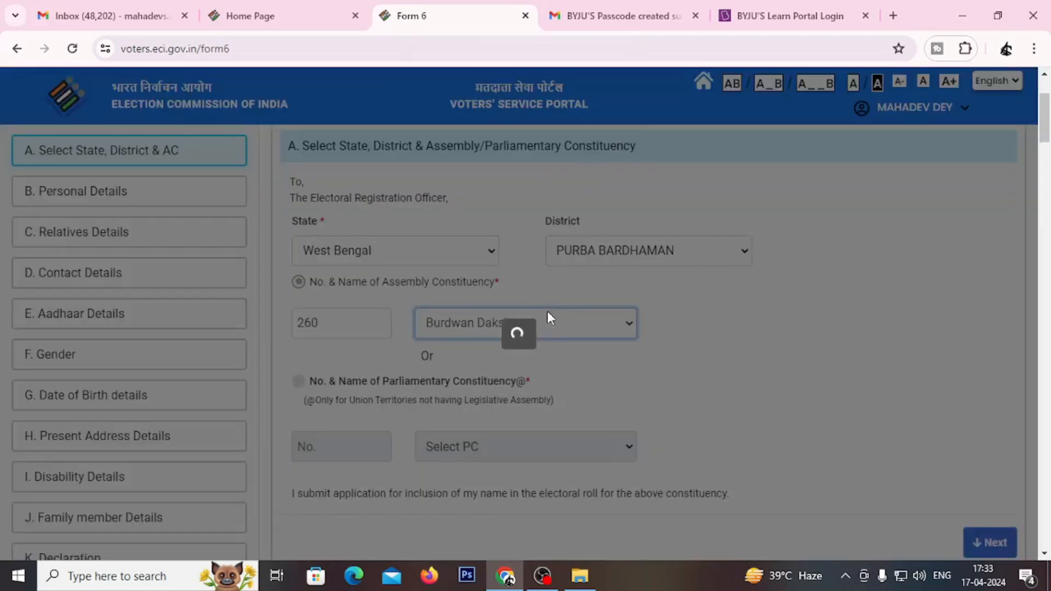
{"action": "scroll", "coordinate": [562, 380], "scroll_direction": "down", "scroll_amount": 1}
{"action": "scroll", "coordinate": [435, 342], "scroll_direction": "down", "scroll_amount": 1}
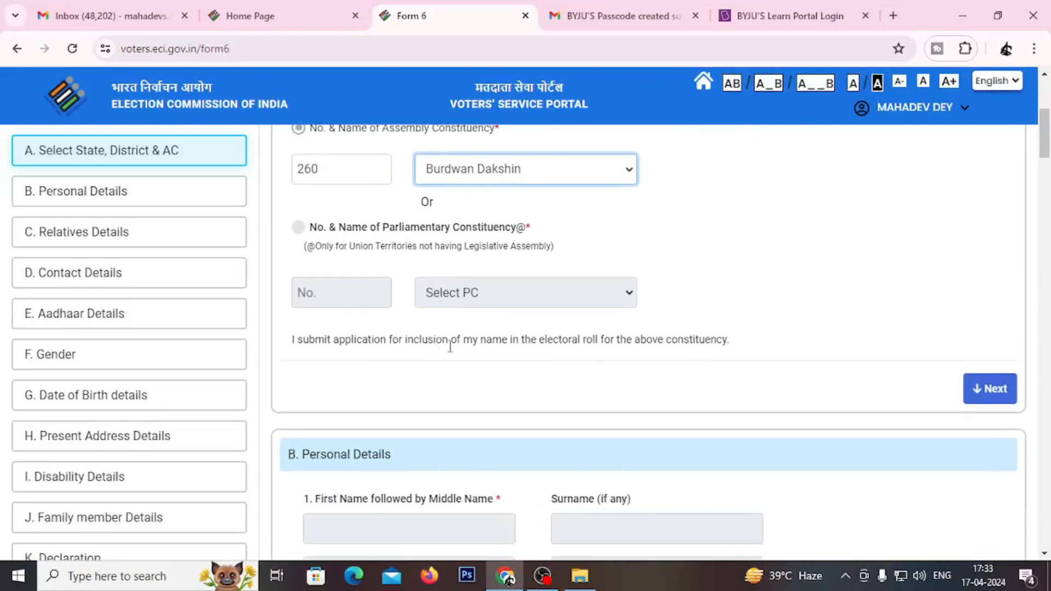
{"action": "left_click", "coordinate": [979, 390]}
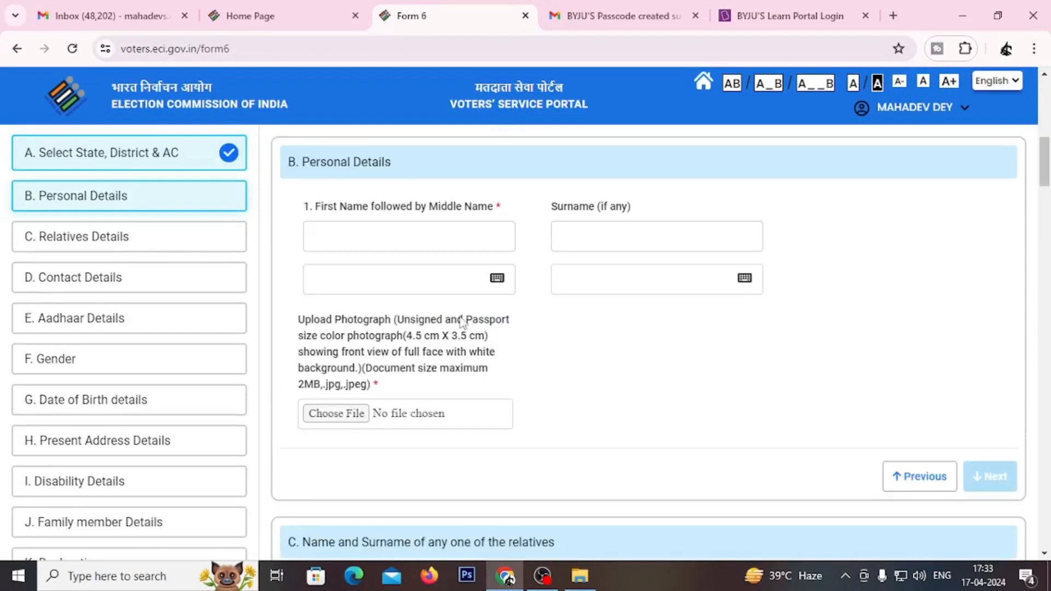
- Enter the placeholder first name Aaaaa in Personal Details and have it transliterated into the regional-language field
{"action": "left_click", "coordinate": [404, 238]}
{"action": "type", "text": "aa"}
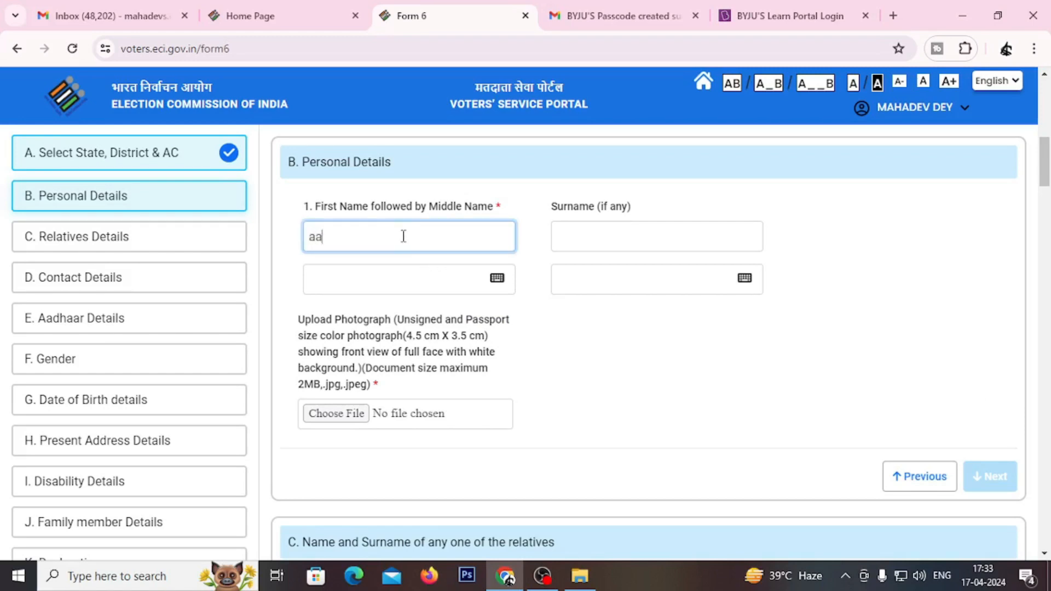
{"action": "key", "text": "BackSpace"}
{"action": "key", "text": "BackSpace"}
{"action": "type", "text": "aAAA"}
{"action": "key", "text": "BackSpace"}
{"action": "key", "text": "BackSpace"}
{"action": "key", "text": "BackSpace"}
{"action": "key", "text": "BackSpace"}
{"action": "type", "text": "Aaaaa"}
{"action": "key", "text": "Tab"}
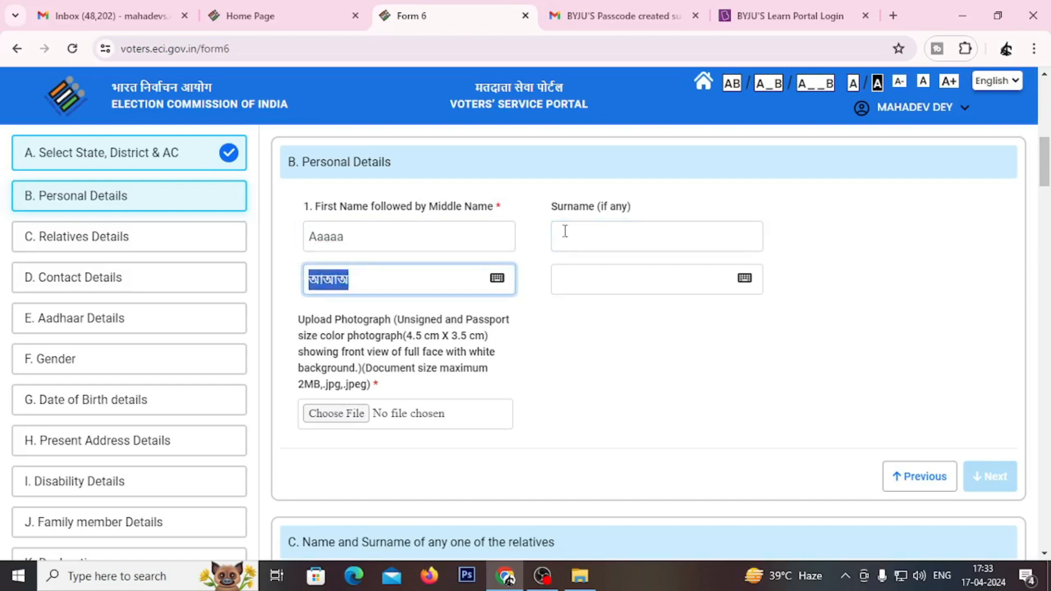
- Complete Personal Details with the applicant's surname and a photograph uploaded from New folder (8), and proceed to Relatives Details
{"action": "left_click", "coordinate": [565, 230]}
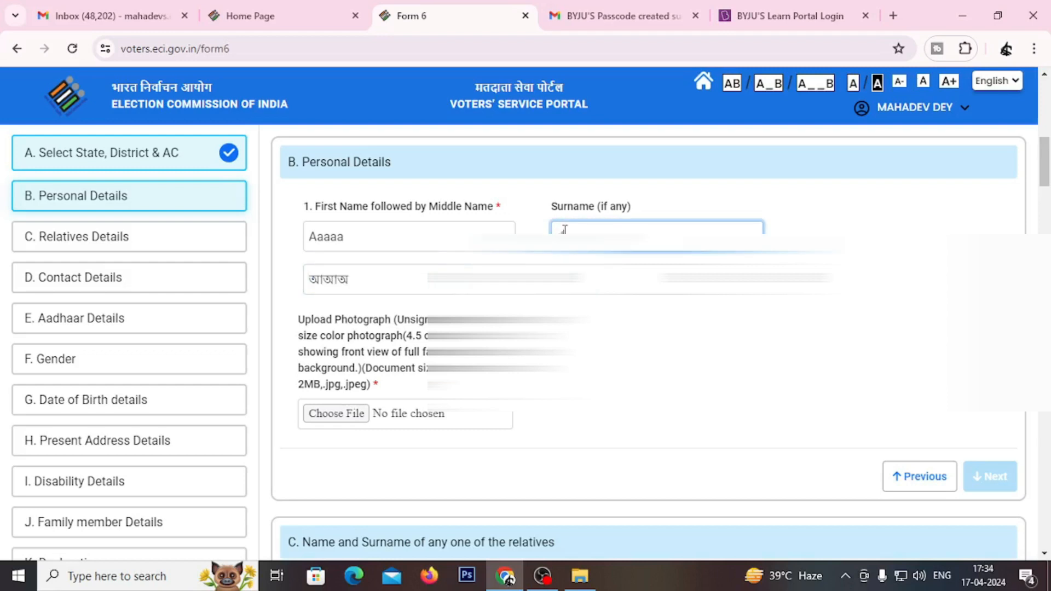
{"action": "left_click", "coordinate": [347, 337]}
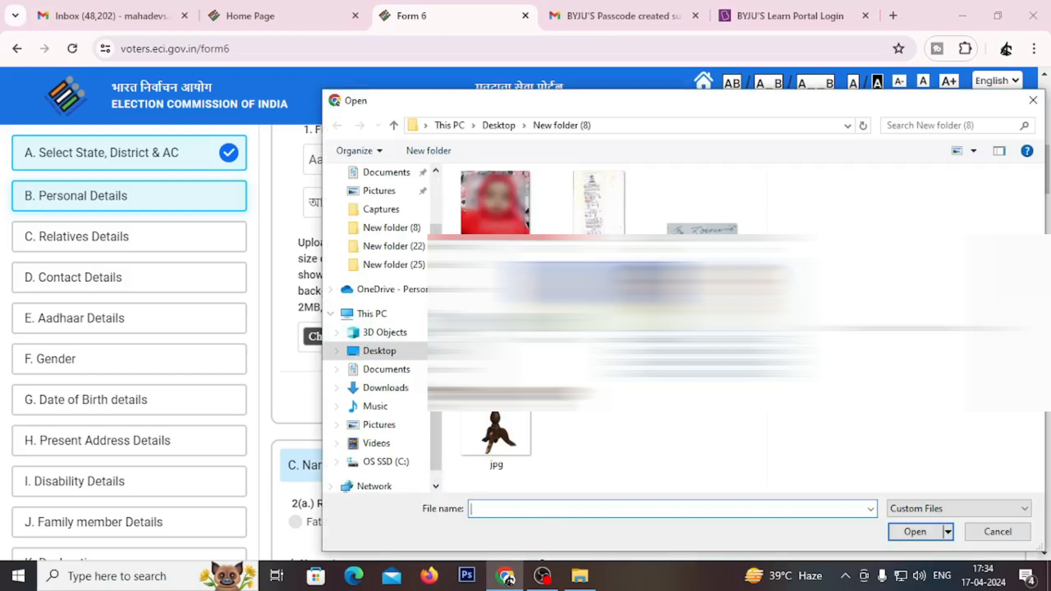
{"action": "left_click", "coordinate": [703, 312]}
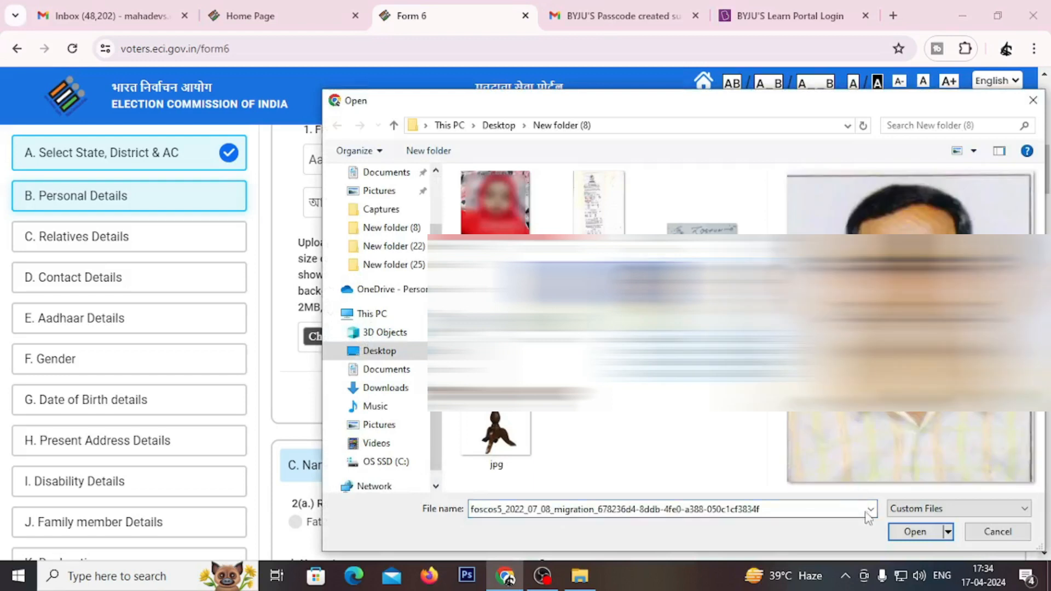
{"action": "left_click", "coordinate": [925, 534]}
{"action": "left_click", "coordinate": [714, 490]}
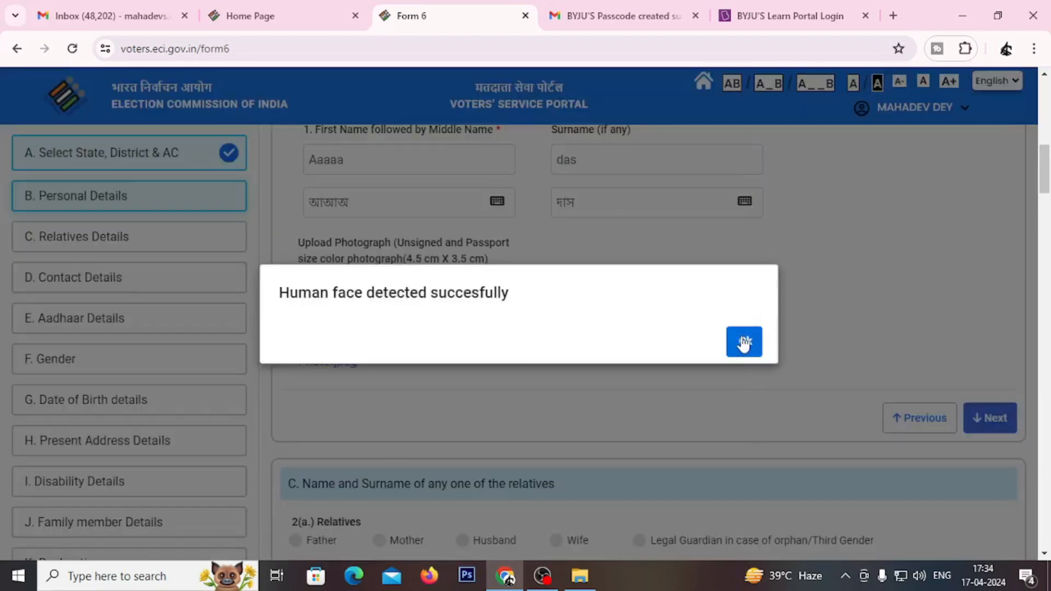
{"action": "left_click", "coordinate": [744, 343]}
{"action": "scroll", "coordinate": [768, 399], "scroll_direction": "down", "scroll_amount": 4}
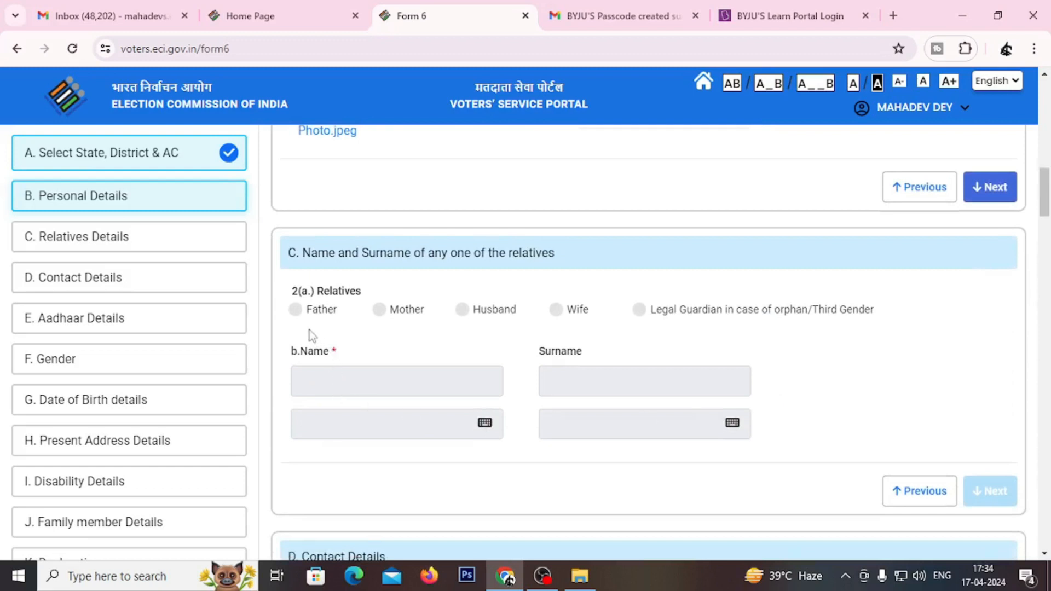
{"action": "left_click", "coordinate": [977, 189]}
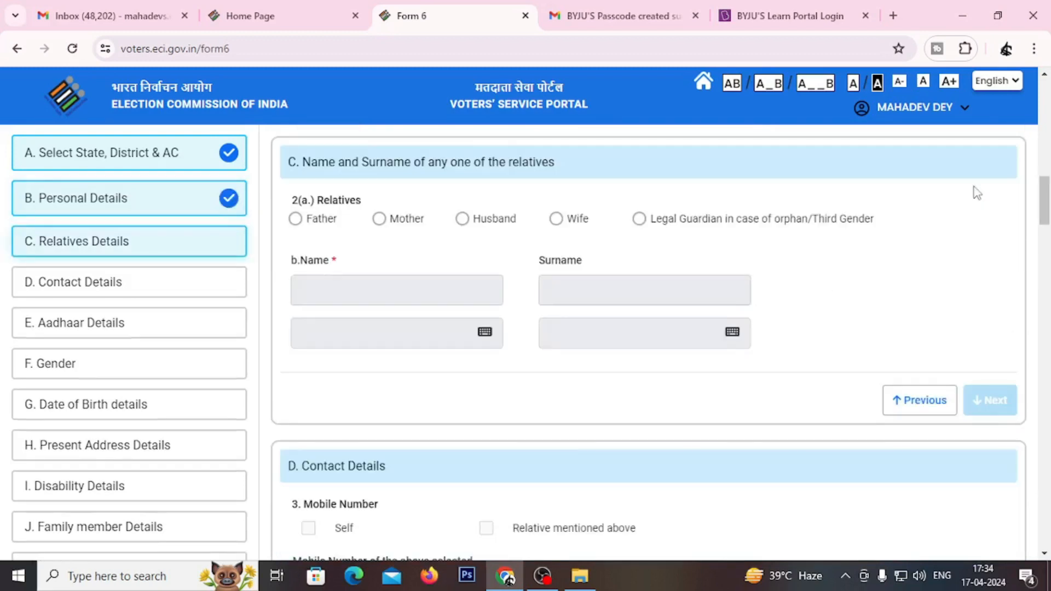
- Select Father as the relative, enter the father's name and surname with regional-language versions, and proceed to Contact Details
{"action": "left_click", "coordinate": [296, 219]}
{"action": "left_click", "coordinate": [319, 290]}
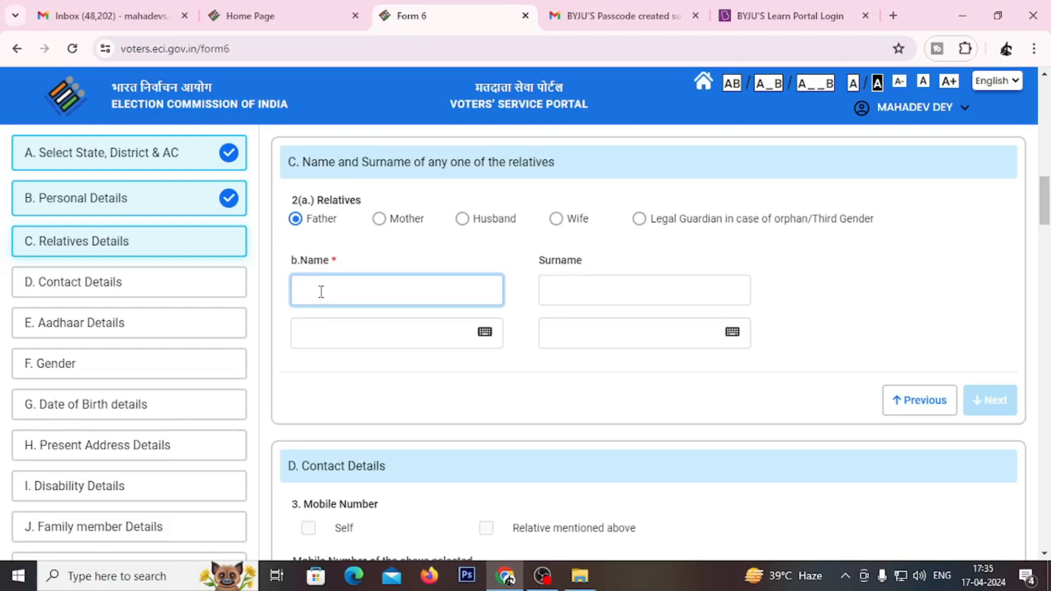
{"action": "type", "text": "bbbbbb"}
{"action": "left_click", "coordinate": [584, 289]}
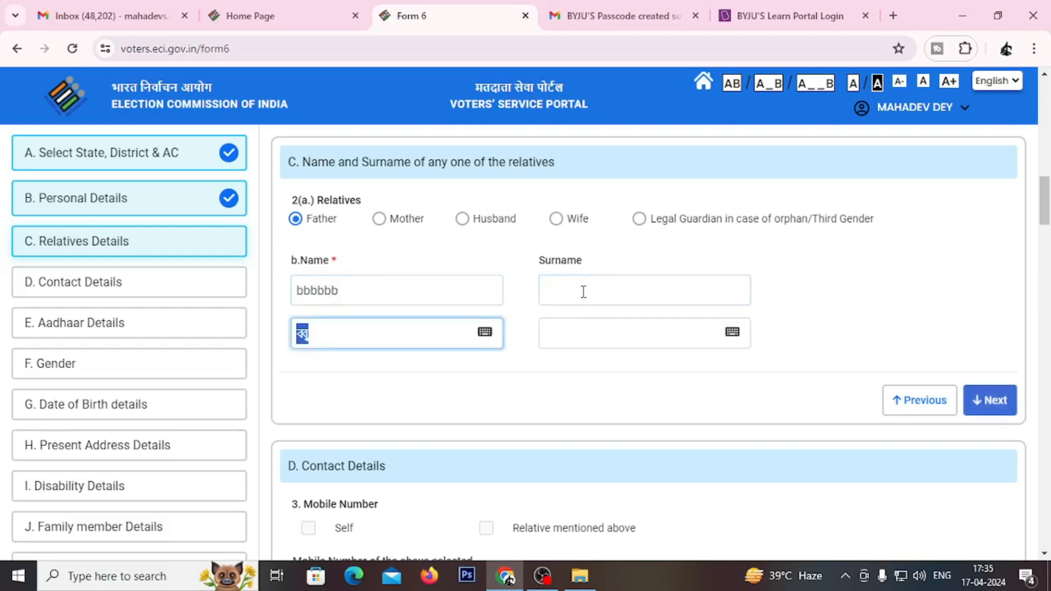
{"action": "left_click", "coordinate": [586, 290]}
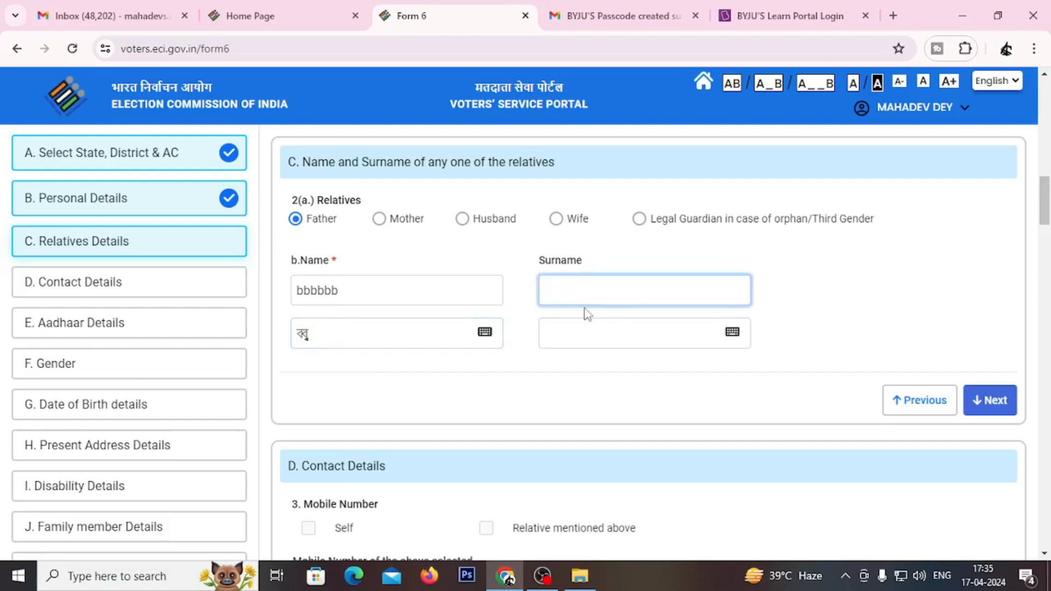
{"action": "type", "text": "Das"}
{"action": "key", "text": "Tab"}
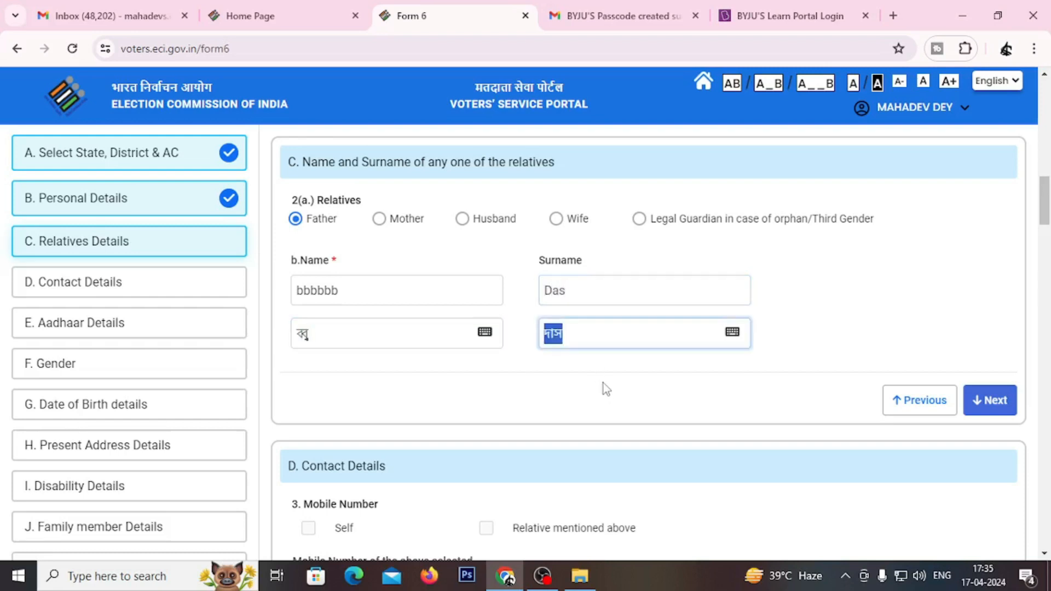
{"action": "left_click", "coordinate": [980, 399]}
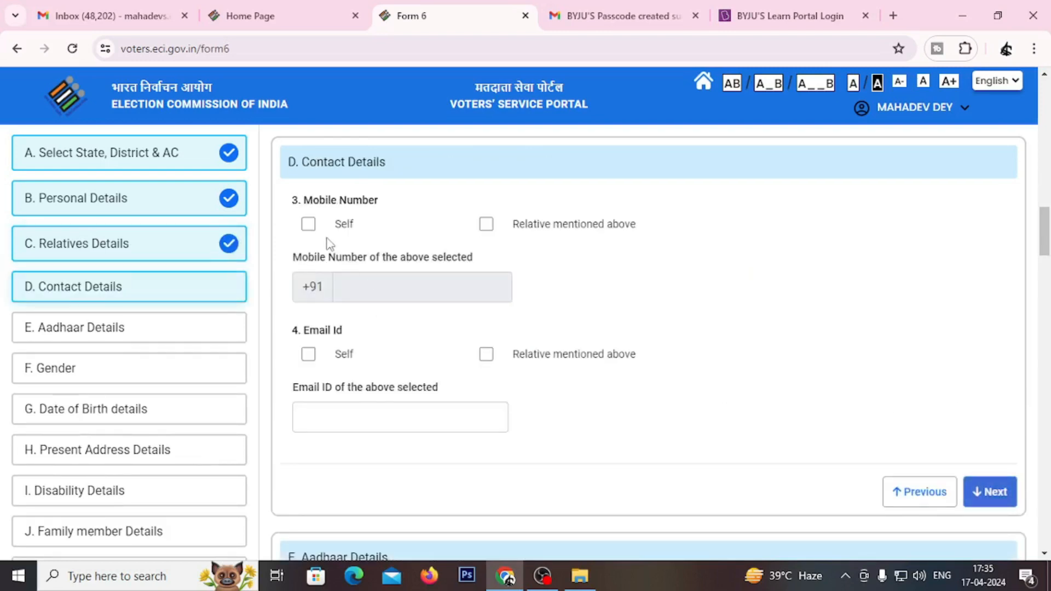
- Mark the mobile number as Self, enter the applicant's mobile number and proceed to Aadhaar Details
{"action": "left_click", "coordinate": [309, 224]}
{"action": "left_click", "coordinate": [365, 297]}
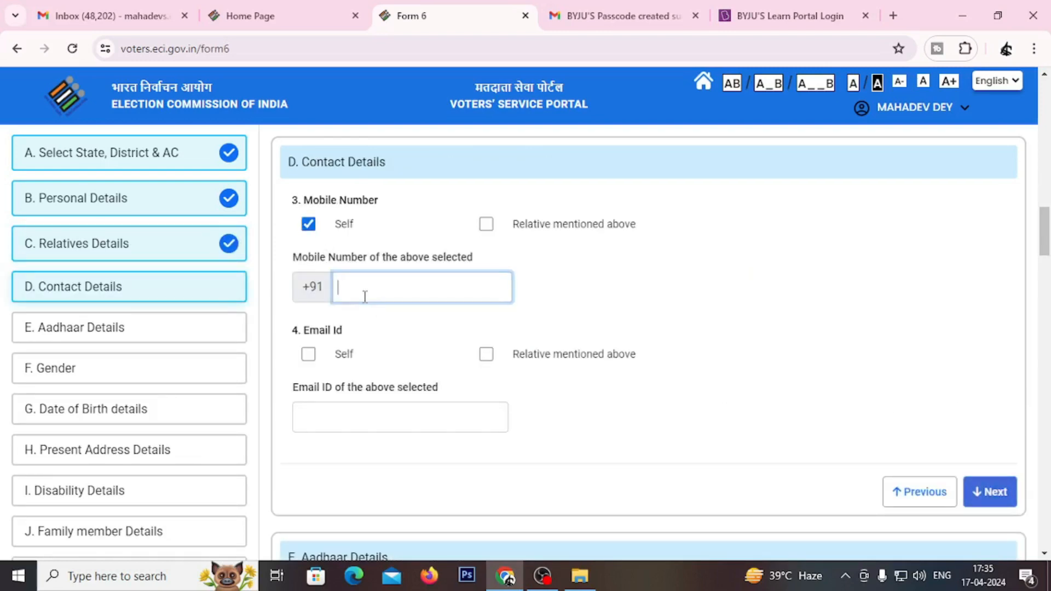
{"action": "type", "text": "9"}
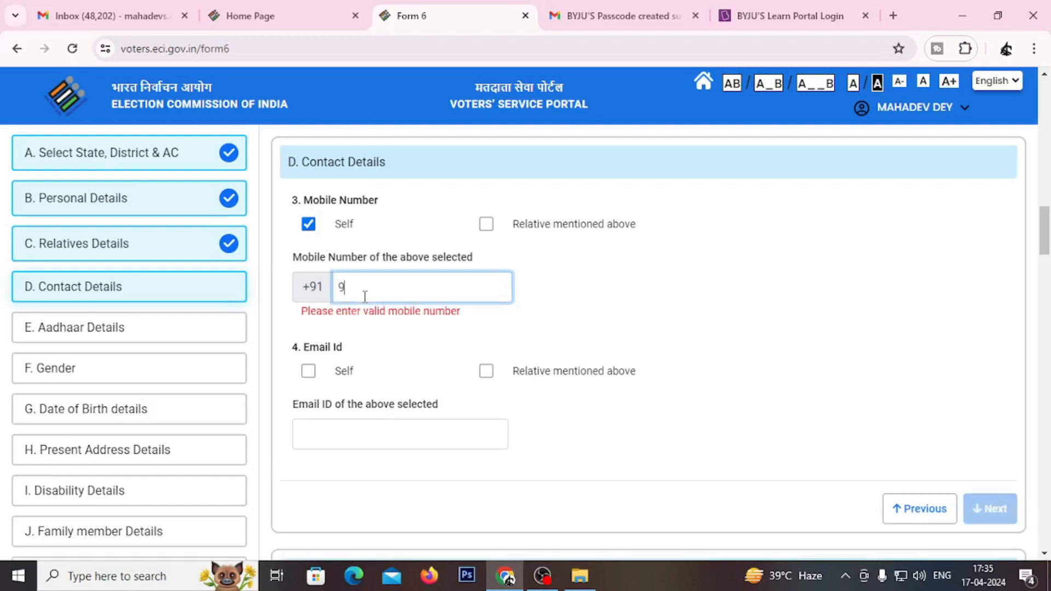
{"action": "type", "text": "999999999"}
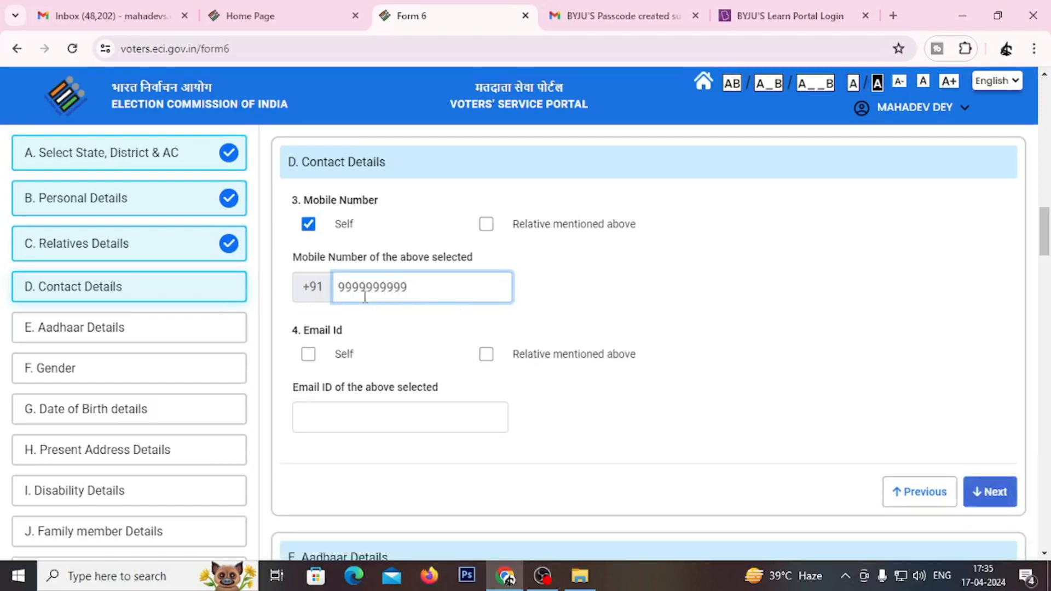
{"action": "left_click", "coordinate": [1007, 496]}
- Choose the Aadhaar Number option, enter the applicant's Aadhaar number and proceed to the Gender section
{"action": "left_click", "coordinate": [296, 218]}
{"action": "left_click", "coordinate": [375, 290]}
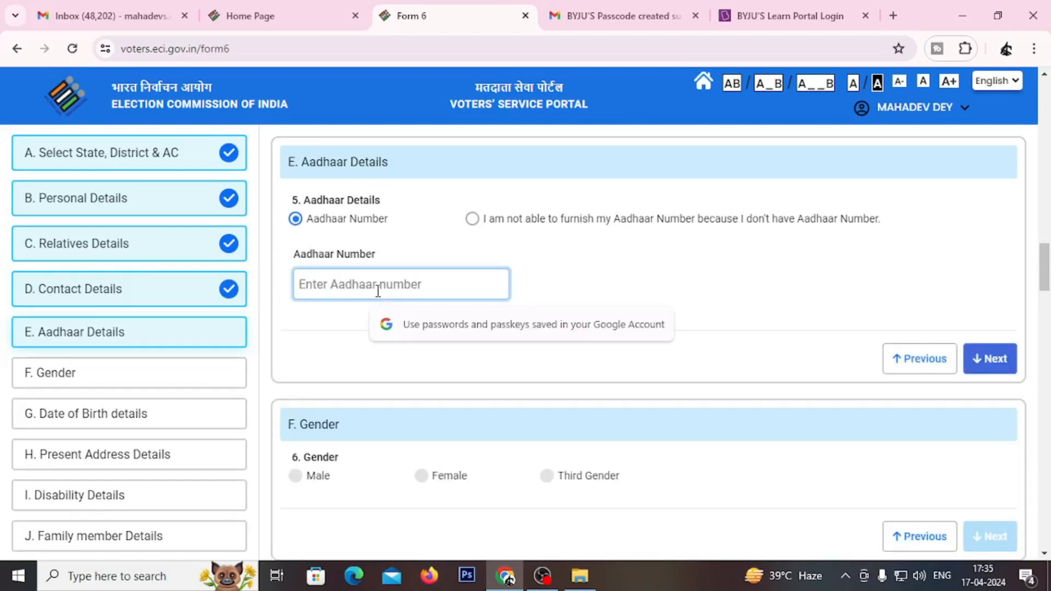
{"action": "type", "text": "••••"}
{"action": "key", "text": "BackSpace"}
{"action": "key", "text": "BackSpace"}
{"action": "key", "text": "BackSpace"}
{"action": "key", "text": "BackSpace"}
{"action": "type", "text": "••••"}
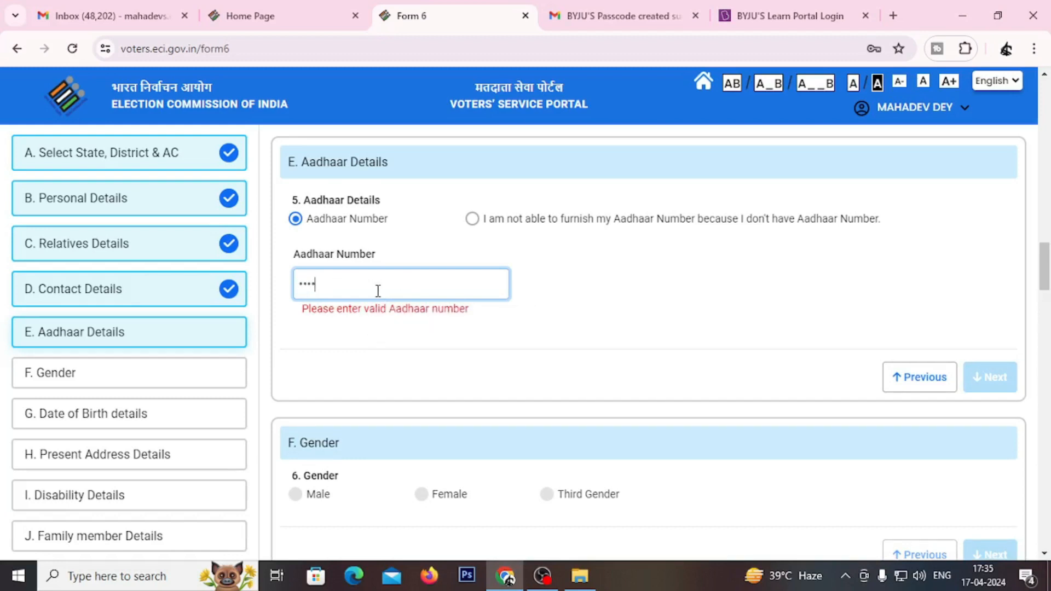
{"action": "type", "text": "••"}
{"action": "left_click", "coordinate": [999, 364]}
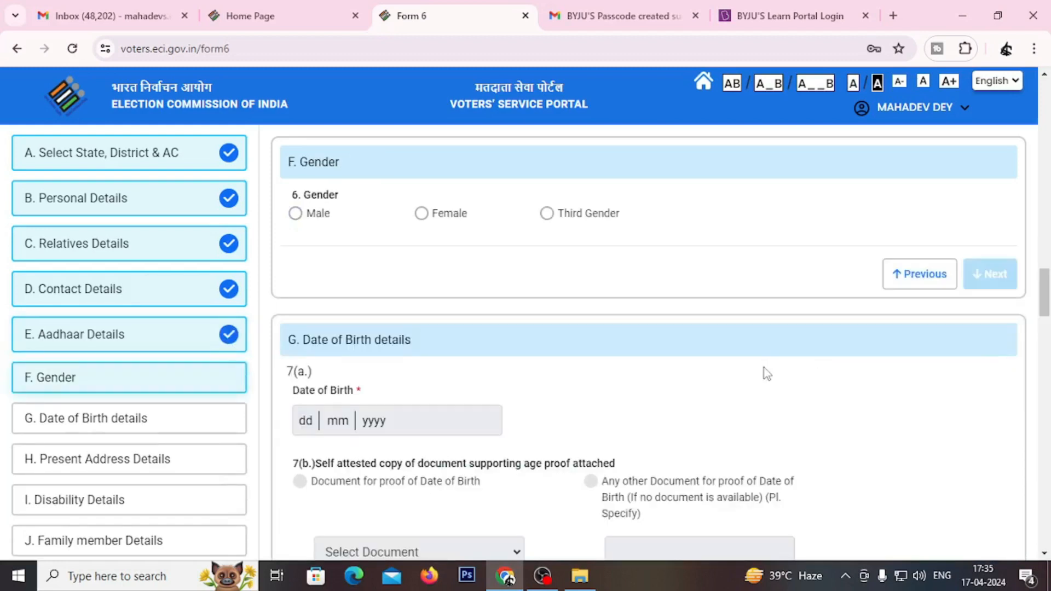
- Set the gender to Male and proceed to Date of Birth details
{"action": "scroll", "coordinate": [589, 361], "scroll_direction": "down", "scroll_amount": 1}
{"action": "scroll", "coordinate": [589, 360], "scroll_direction": "down", "scroll_amount": 1}
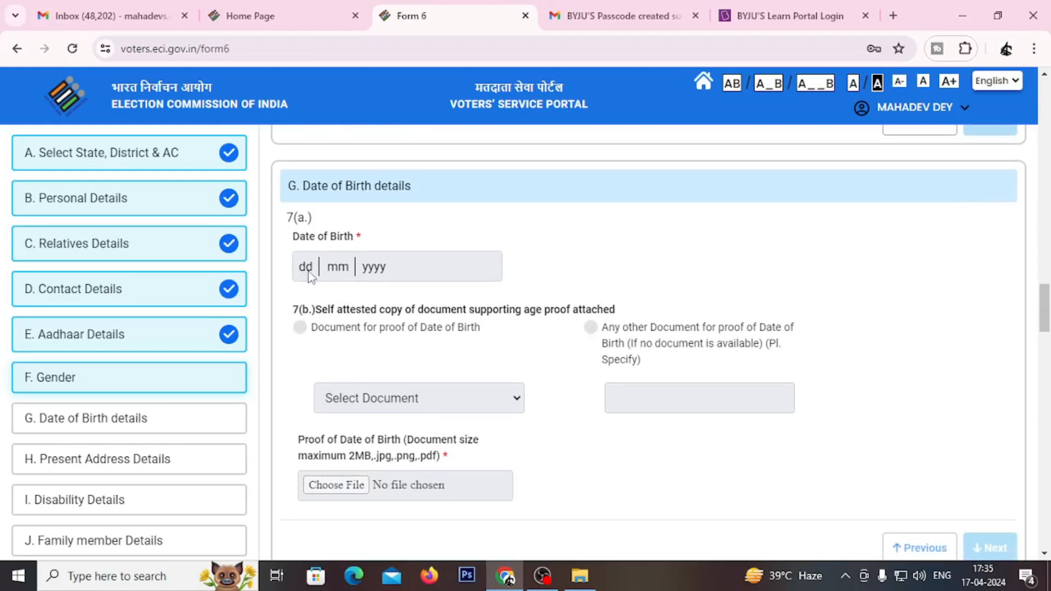
{"action": "scroll", "coordinate": [863, 201], "scroll_direction": "up", "scroll_amount": 1}
{"action": "scroll", "coordinate": [751, 305], "scroll_direction": "up", "scroll_amount": 1}
{"action": "left_click", "coordinate": [295, 212]}
{"action": "left_click", "coordinate": [990, 273]}
- Enter the applicant's date of birth
{"action": "left_click", "coordinate": [316, 248]}
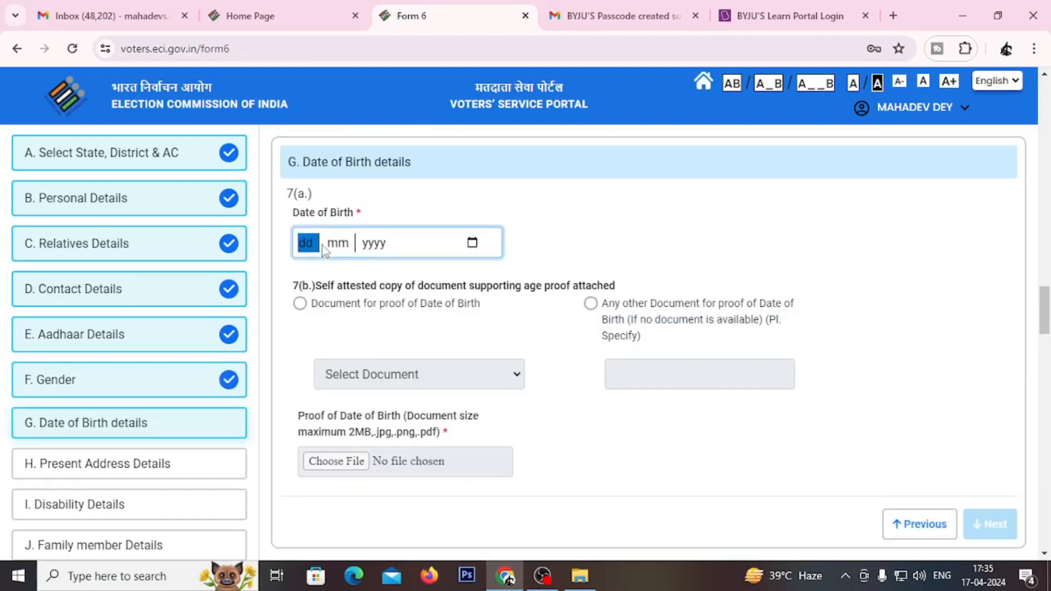
{"action": "type", "text": "010119"}
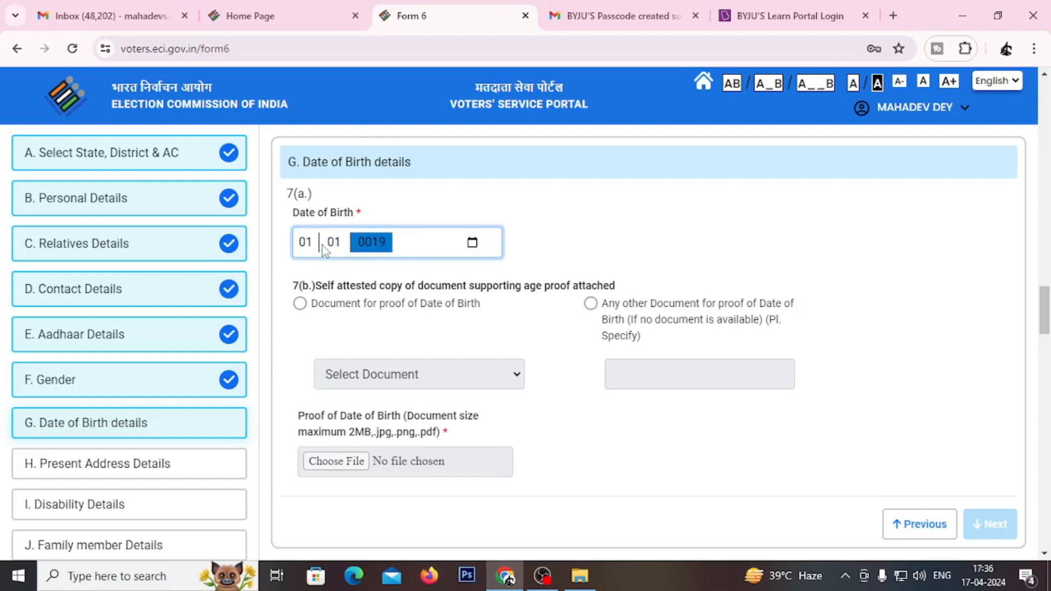
{"action": "type", "text": "2000"}
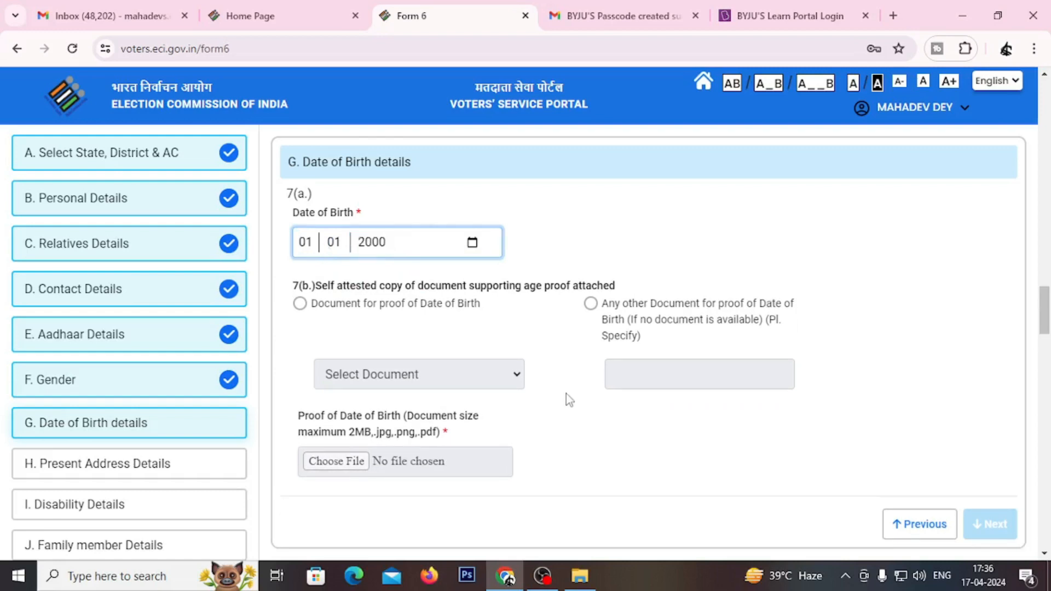
- Choose Aadhaar Card as the proof of date of birth, upload adm.pdf and proceed to Present Address Details
{"action": "left_click", "coordinate": [300, 304]}
{"action": "left_click", "coordinate": [400, 374]}
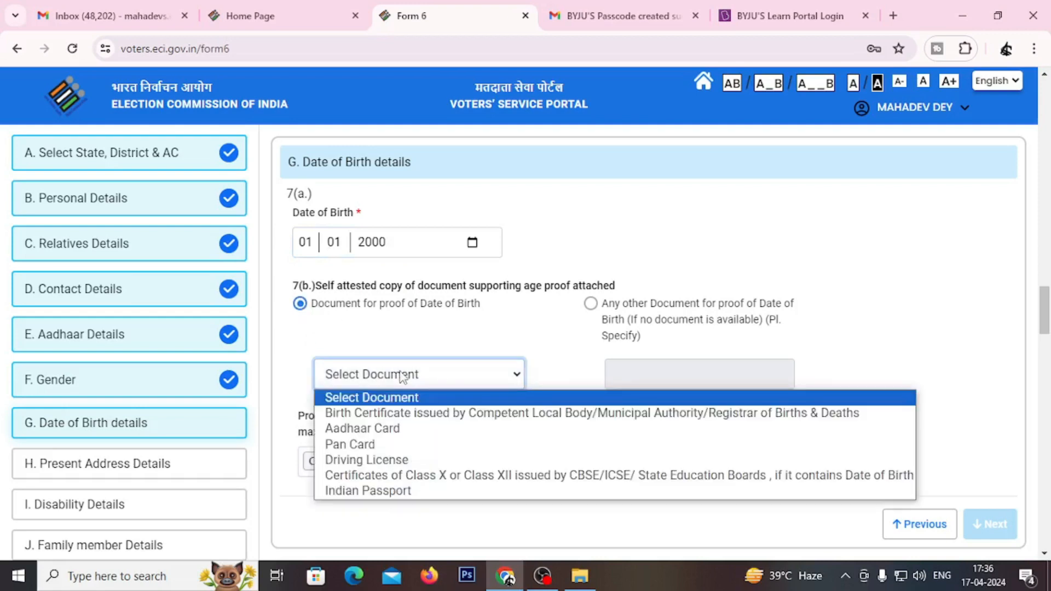
{"action": "left_click", "coordinate": [404, 430]}
{"action": "left_click", "coordinate": [361, 463]}
{"action": "left_click", "coordinate": [595, 304]}
{"action": "left_click", "coordinate": [909, 532]}
{"action": "scroll", "coordinate": [691, 487], "scroll_direction": "down", "scroll_amount": 2}
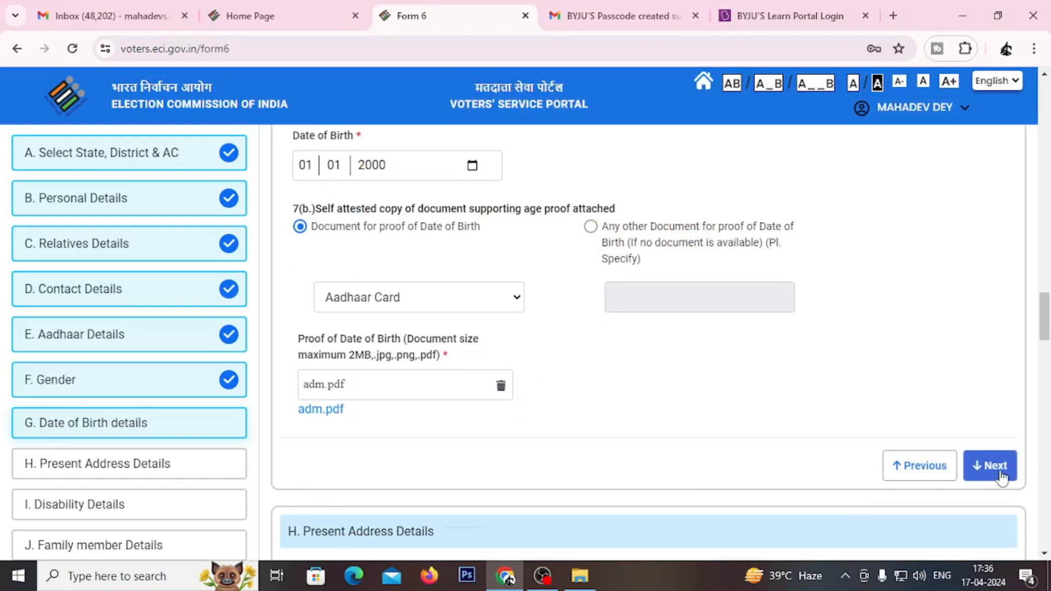
{"action": "left_click", "coordinate": [990, 466]}
- Fill in the house, street and village/town fields of the present address with their regional-language versions
{"action": "left_click", "coordinate": [360, 261]}
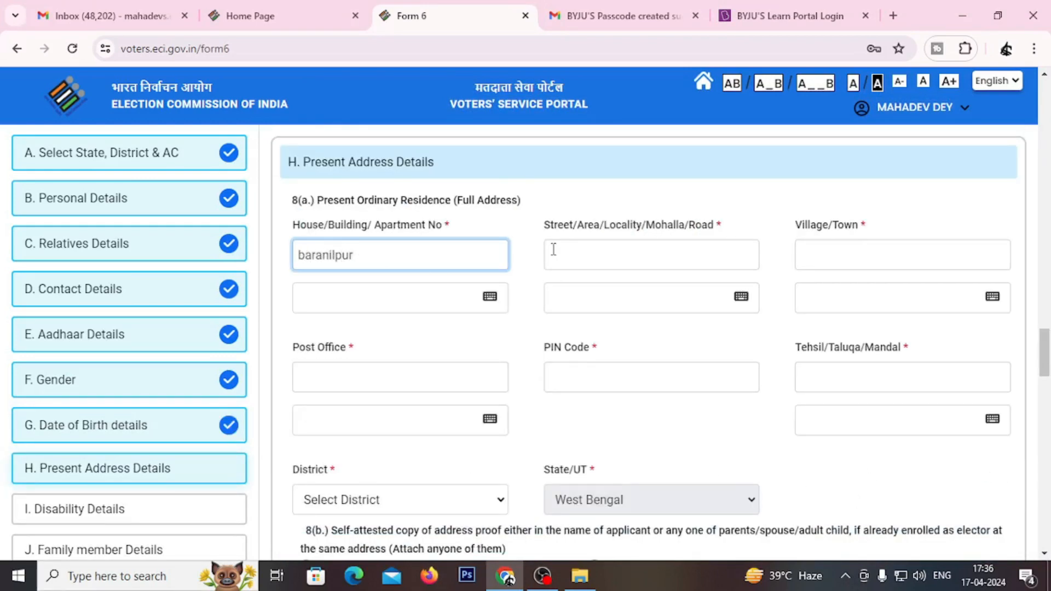
{"action": "left_click", "coordinate": [553, 250]}
{"action": "scroll", "coordinate": [755, 227], "scroll_direction": "up", "scroll_amount": 1}
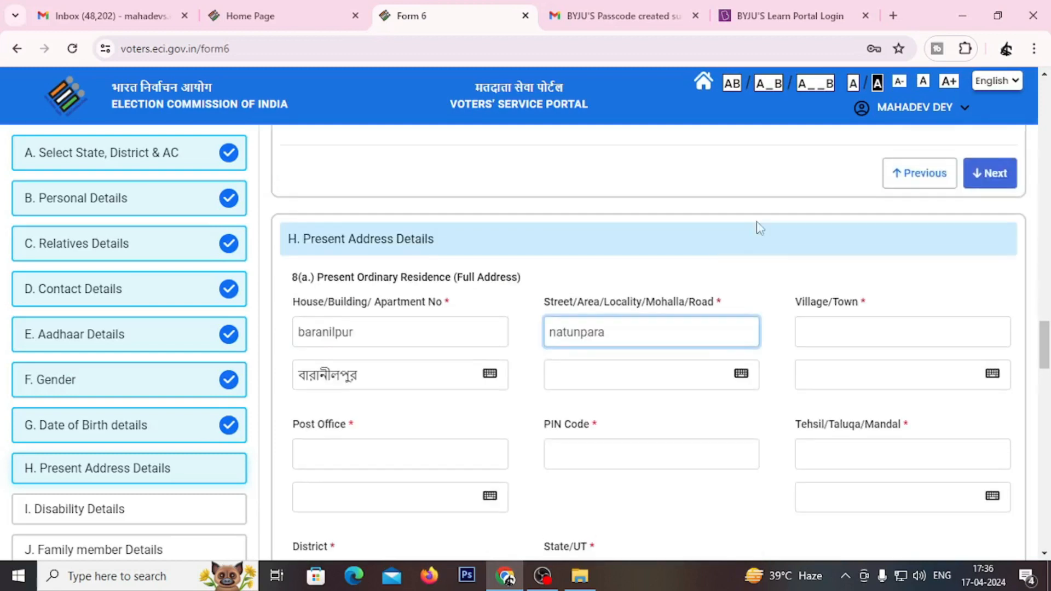
{"action": "left_click", "coordinate": [815, 323]}
{"action": "scroll", "coordinate": [811, 328], "scroll_direction": "down", "scroll_amount": 3}
{"action": "left_click", "coordinate": [834, 262]}
- Enter the address's post office, postal PIN code and tehsil, and set the district to PURBA BARDHAMAN
{"action": "left_click", "coordinate": [416, 306]}
{"action": "left_click", "coordinate": [606, 300]}
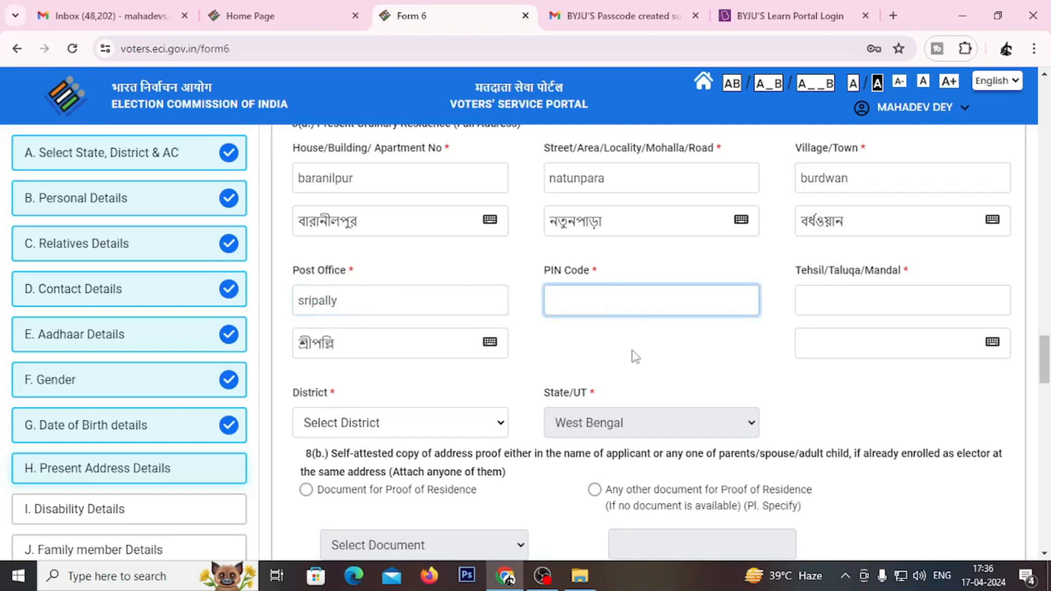
{"action": "left_click", "coordinate": [841, 311]}
{"action": "type", "text": "bardhaman"}
{"action": "left_click", "coordinate": [791, 368]}
{"action": "scroll", "coordinate": [826, 368], "scroll_direction": "down", "scroll_amount": 3}
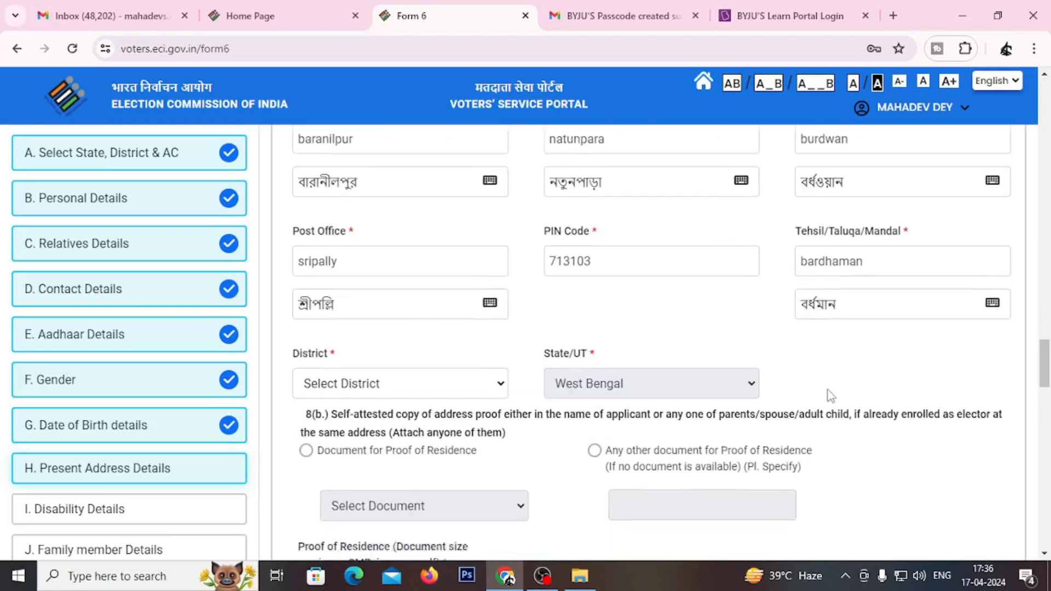
{"action": "left_click", "coordinate": [418, 277]}
{"action": "left_click", "coordinate": [414, 305]}
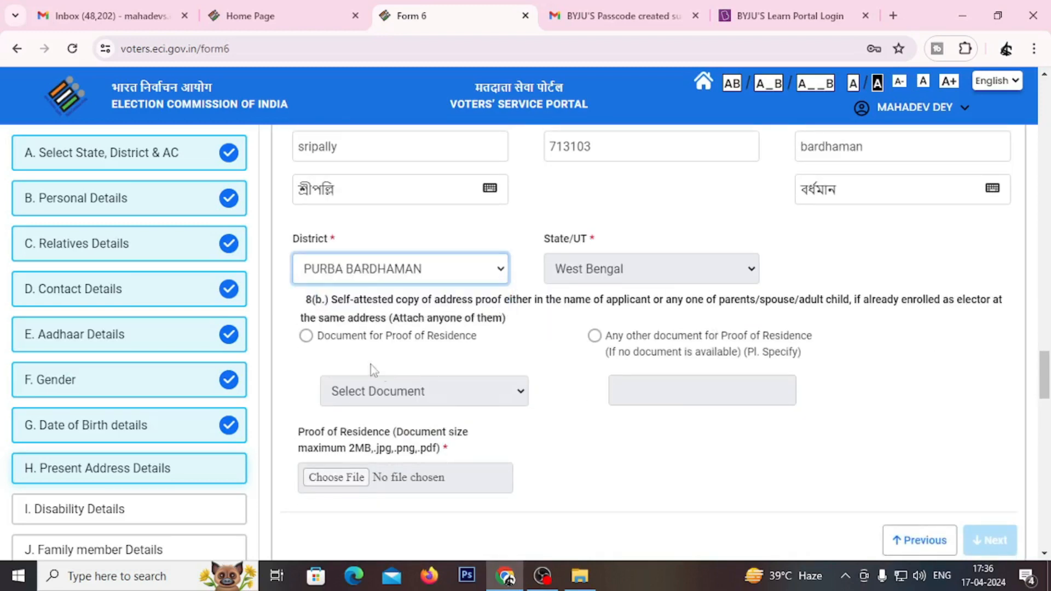
- Choose Aadhaar Card as the proof of residence, upload adm.pdf and proceed past the optional disability section without filling it
{"action": "left_click", "coordinate": [306, 335]}
{"action": "left_click", "coordinate": [377, 391]}
{"action": "left_click", "coordinate": [375, 444]}
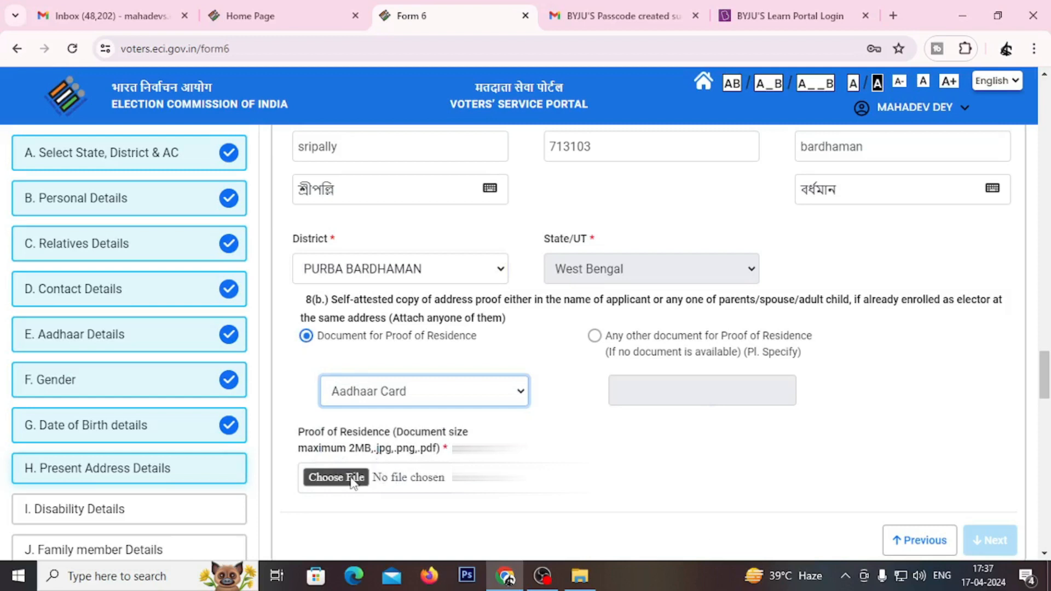
{"action": "left_click", "coordinate": [351, 477]}
{"action": "double_click", "coordinate": [595, 304]}
{"action": "scroll", "coordinate": [814, 493], "scroll_direction": "down", "scroll_amount": 4}
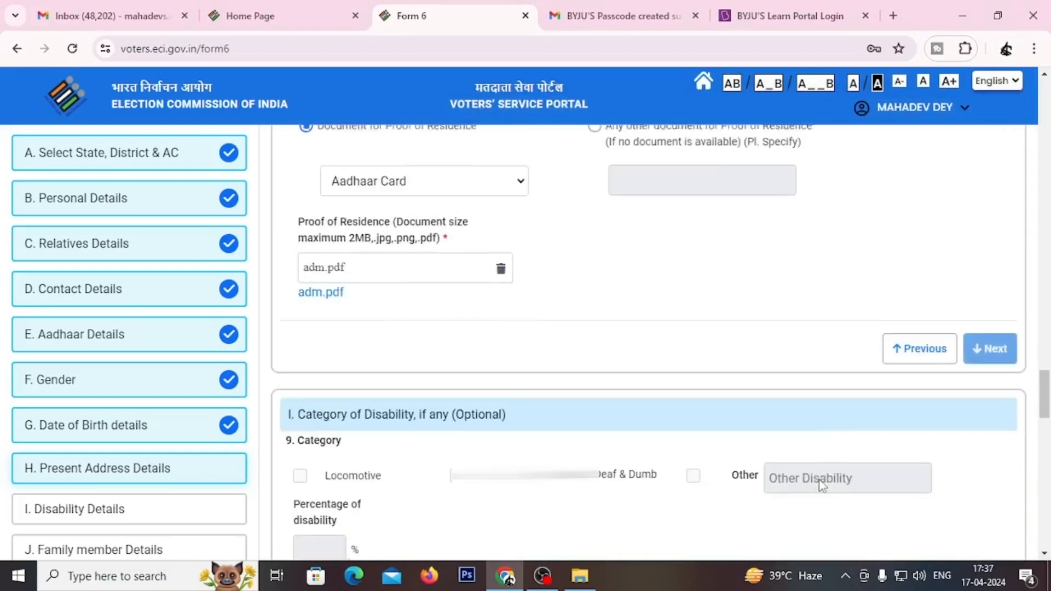
{"action": "left_click", "coordinate": [987, 335]}
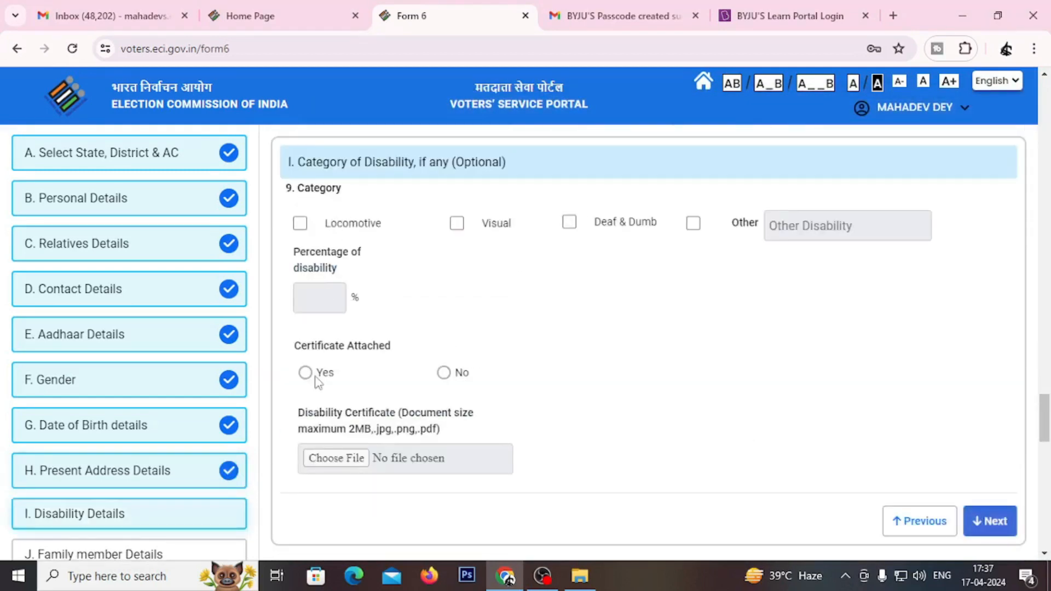
{"action": "left_click", "coordinate": [990, 521]}
- Fill in the family member details with the member's name, relationship Father and EPIC number
{"action": "scroll", "coordinate": [602, 430], "scroll_direction": "down", "scroll_amount": 1}
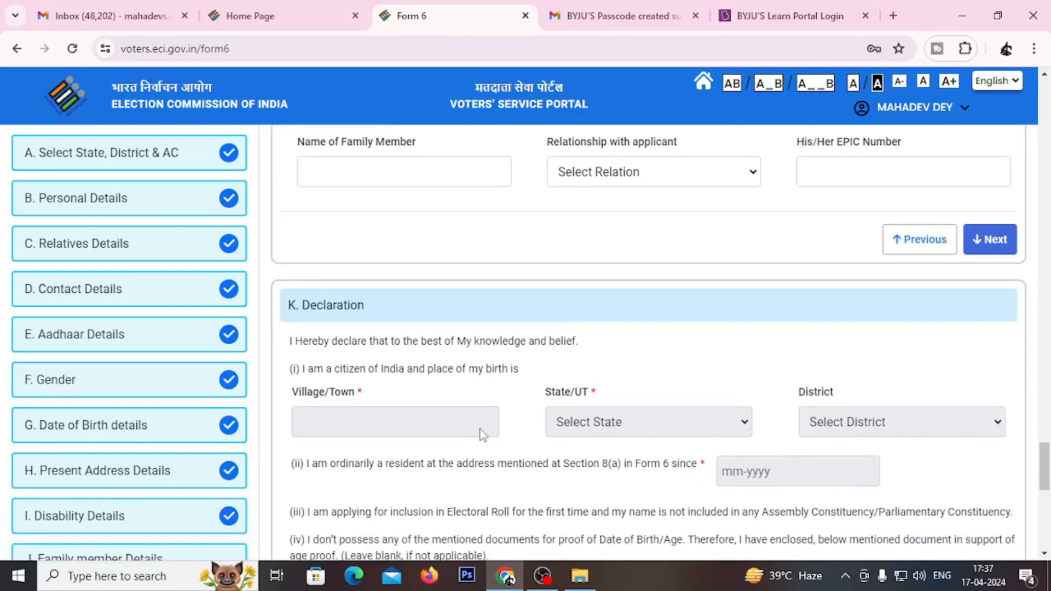
{"action": "scroll", "coordinate": [481, 434], "scroll_direction": "up", "scroll_amount": 1}
{"action": "left_click", "coordinate": [421, 249]}
{"action": "scroll", "coordinate": [604, 354], "scroll_direction": "up", "scroll_amount": 1}
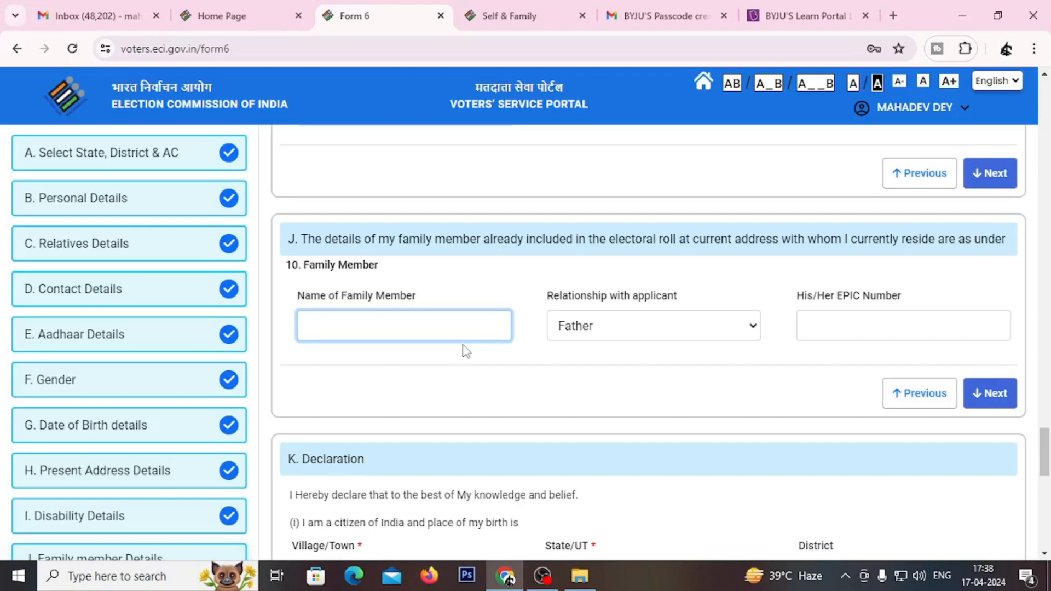
{"action": "type", "text": "ssss das"}
{"action": "left_click", "coordinate": [818, 335]}
{"action": "key", "text": "ctrl+v"}
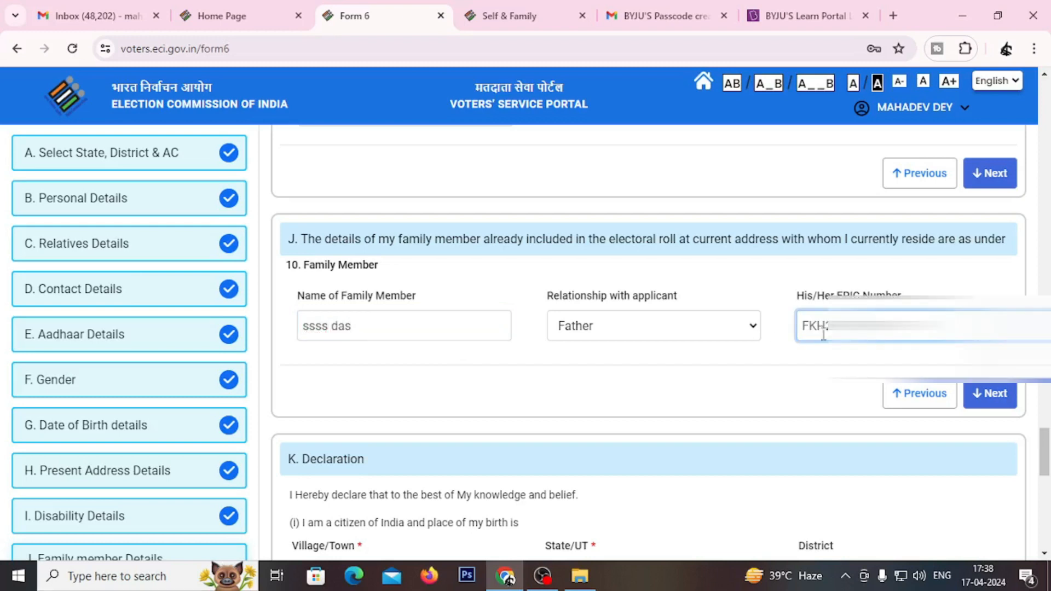
- Accept the EPIC number confirmation for the family member and proceed to the Declaration section
{"action": "left_click", "coordinate": [991, 397]}
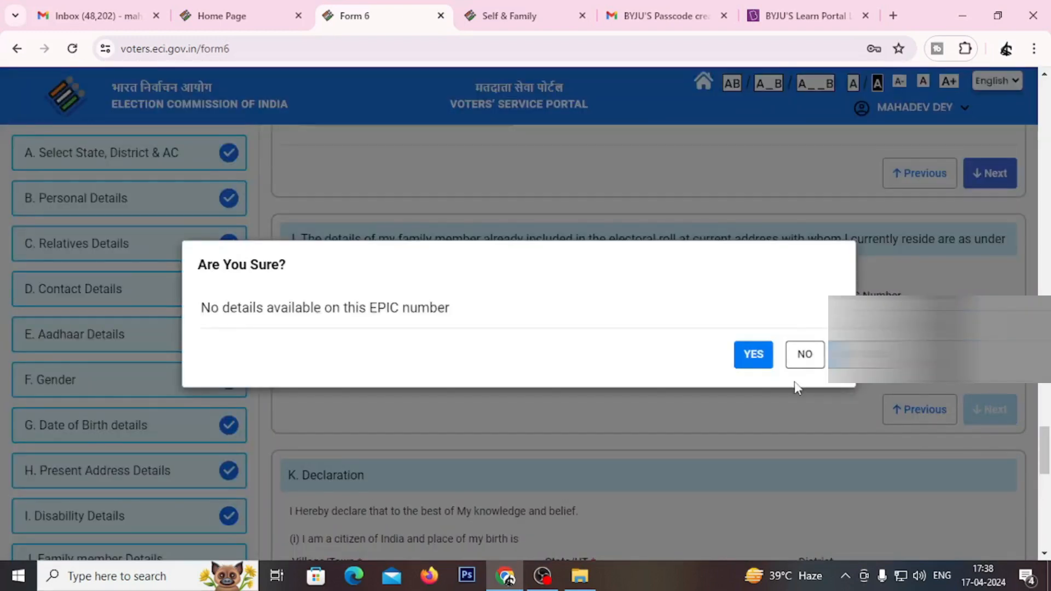
{"action": "left_click", "coordinate": [768, 360]}
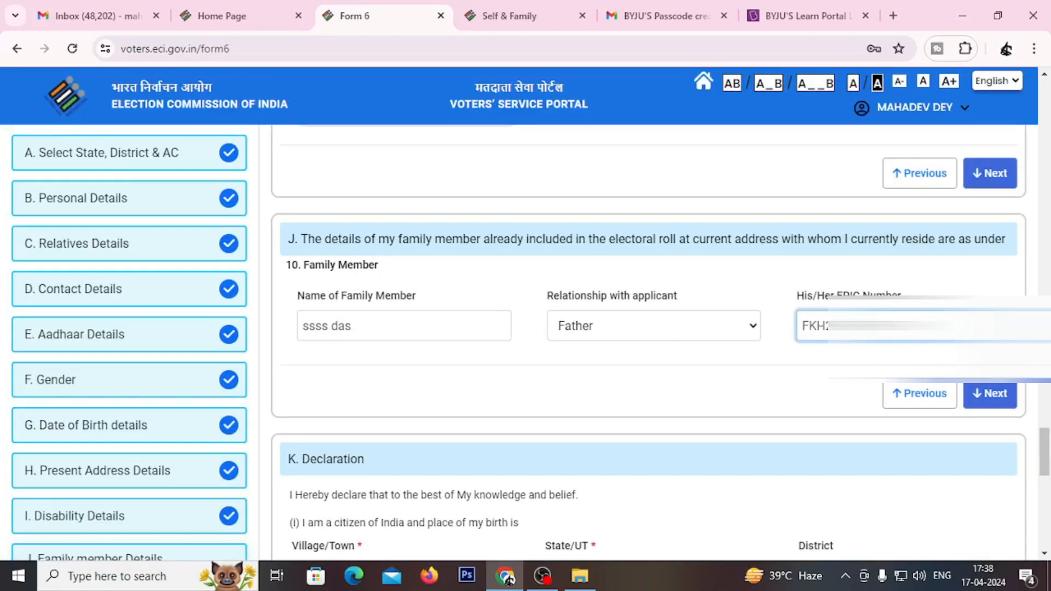
{"action": "left_click", "coordinate": [802, 412]}
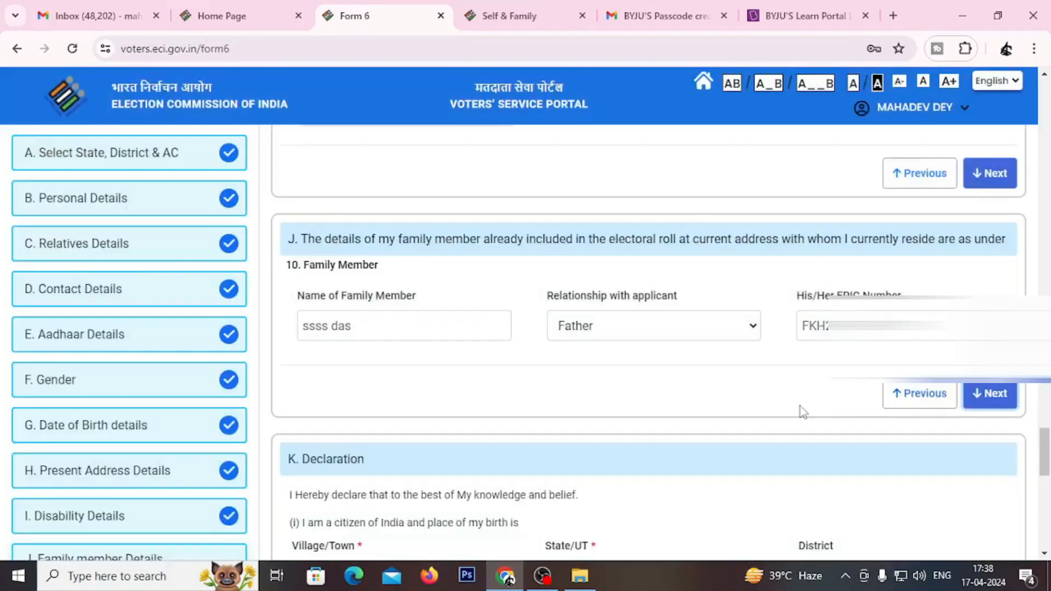
{"action": "left_click", "coordinate": [1005, 396]}
- Enter burdwan as the village/town of birth in the declaration, with state West Bengal and district PURBA BARDHAMAN
{"action": "left_click", "coordinate": [396, 288]}
{"action": "type", "text": "burdw"}
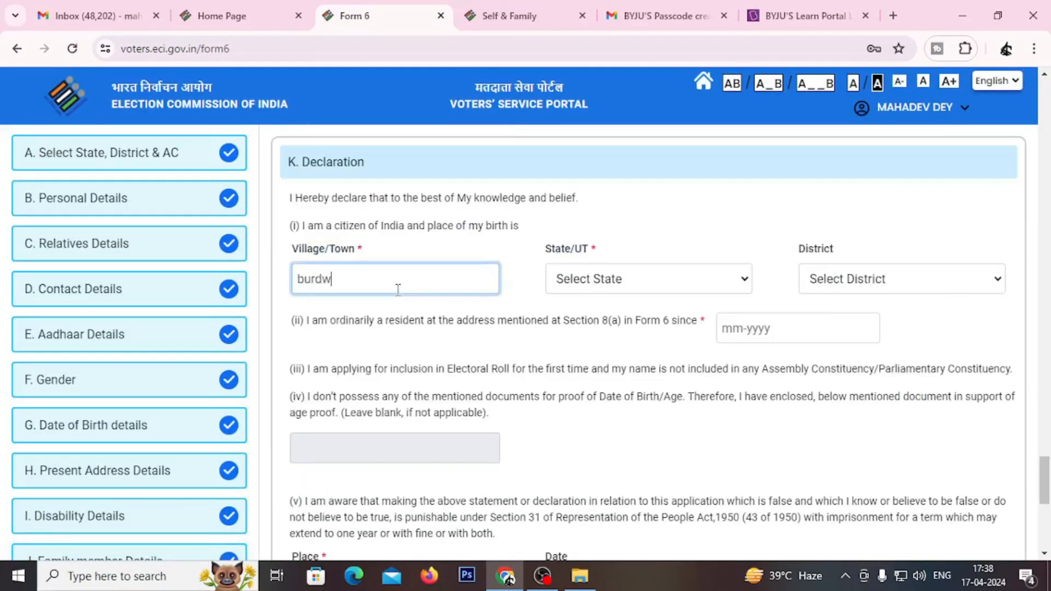
{"action": "left_click", "coordinate": [609, 286]}
{"action": "scroll", "coordinate": [630, 492], "scroll_direction": "down", "scroll_amount": 5}
{"action": "left_click", "coordinate": [633, 545]}
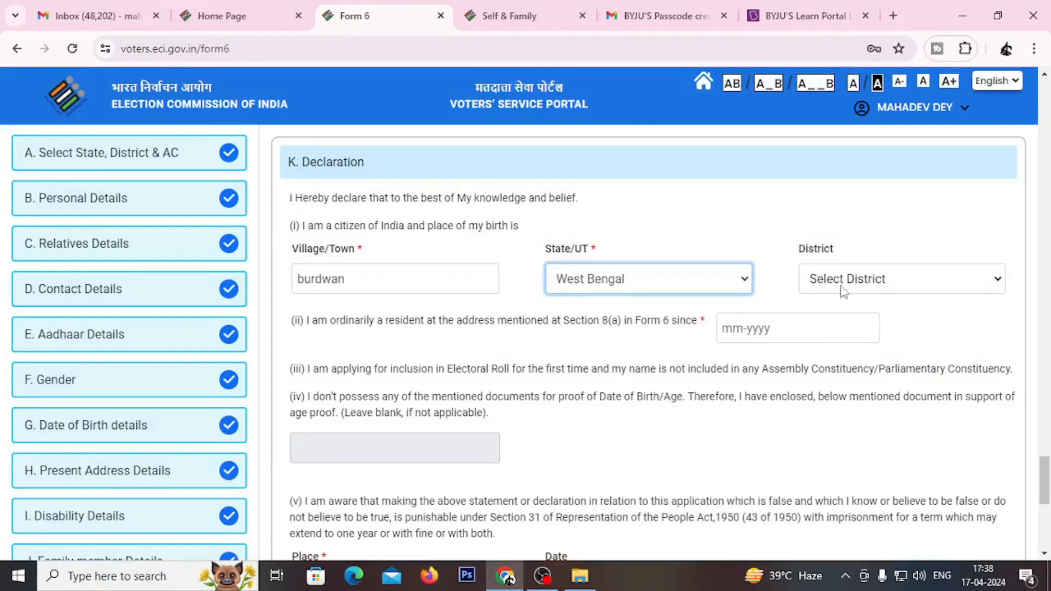
{"action": "left_click", "coordinate": [841, 287]}
{"action": "scroll", "coordinate": [886, 515], "scroll_direction": "down", "scroll_amount": 3}
{"action": "left_click", "coordinate": [886, 488]}
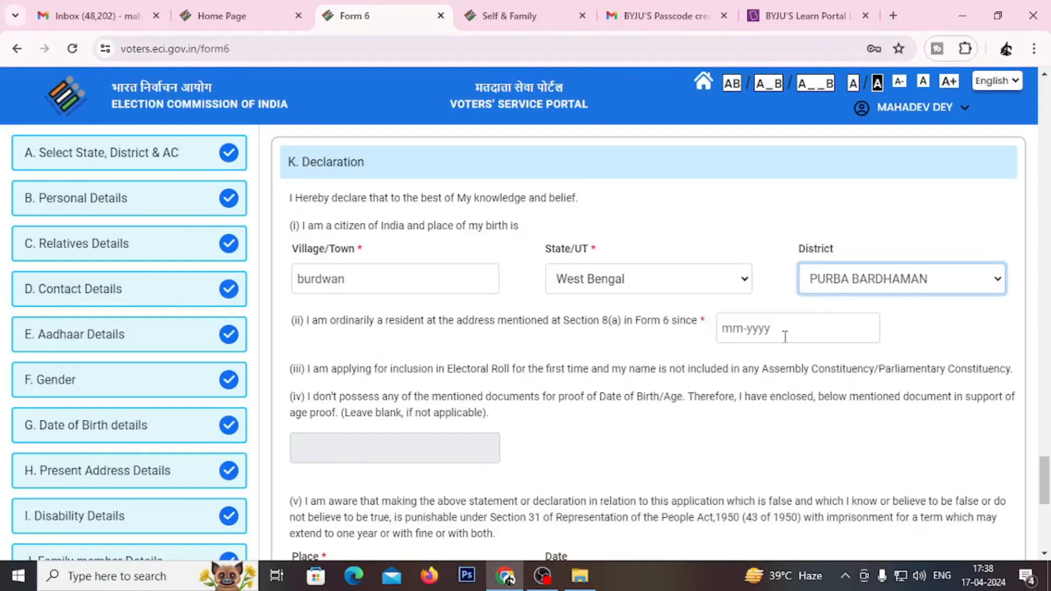
- Set the date of ordinary residence at the stated address to August 2000
{"action": "left_click", "coordinate": [786, 336]}
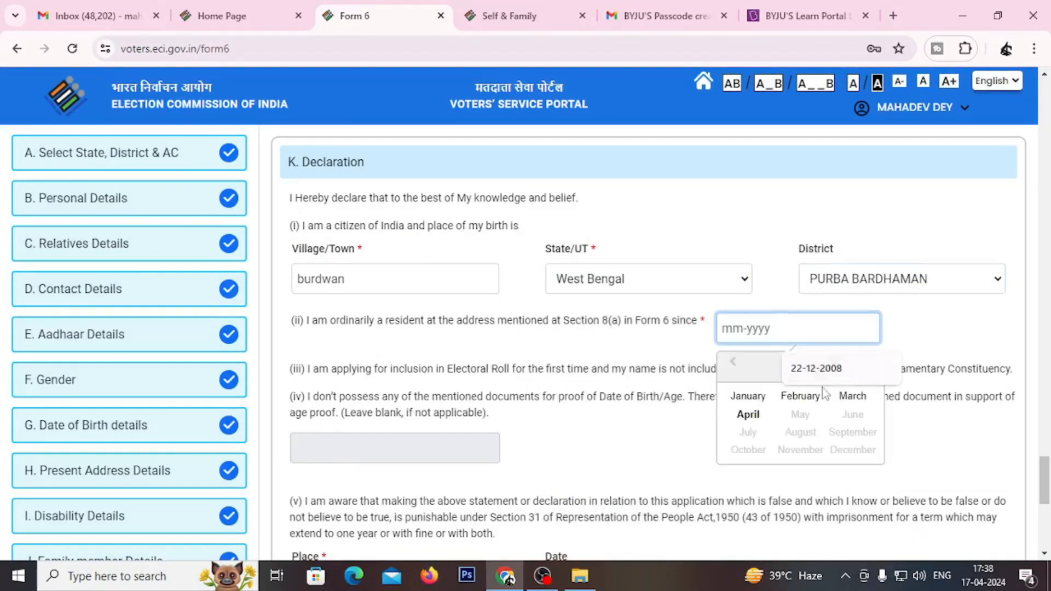
{"action": "left_click", "coordinate": [733, 362]}
{"action": "left_click", "coordinate": [732, 362]}
{"action": "left_click", "coordinate": [732, 363]}
{"action": "left_click", "coordinate": [733, 363]}
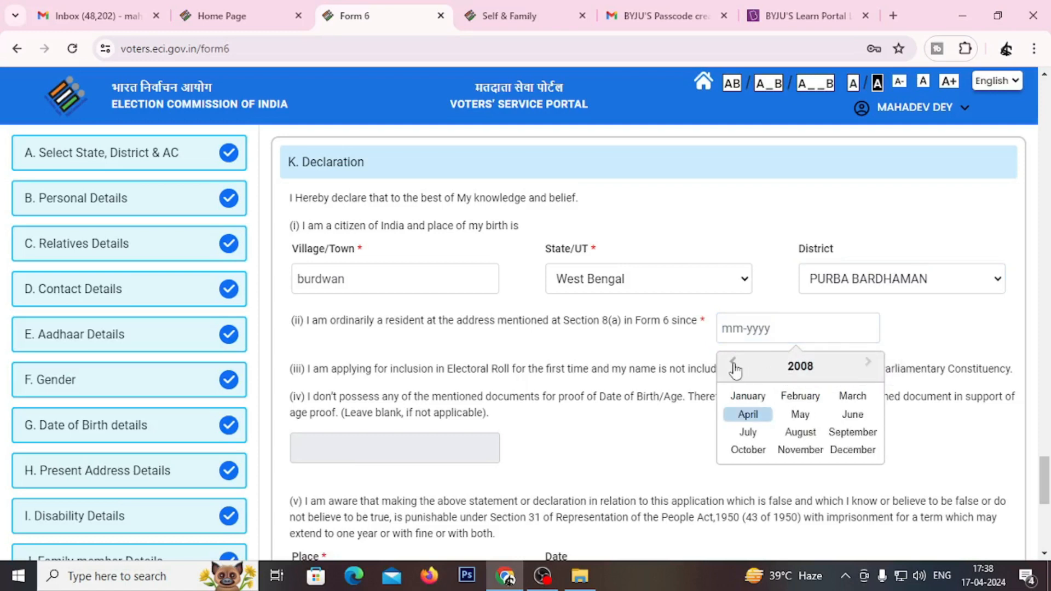
{"action": "left_click", "coordinate": [733, 364]}
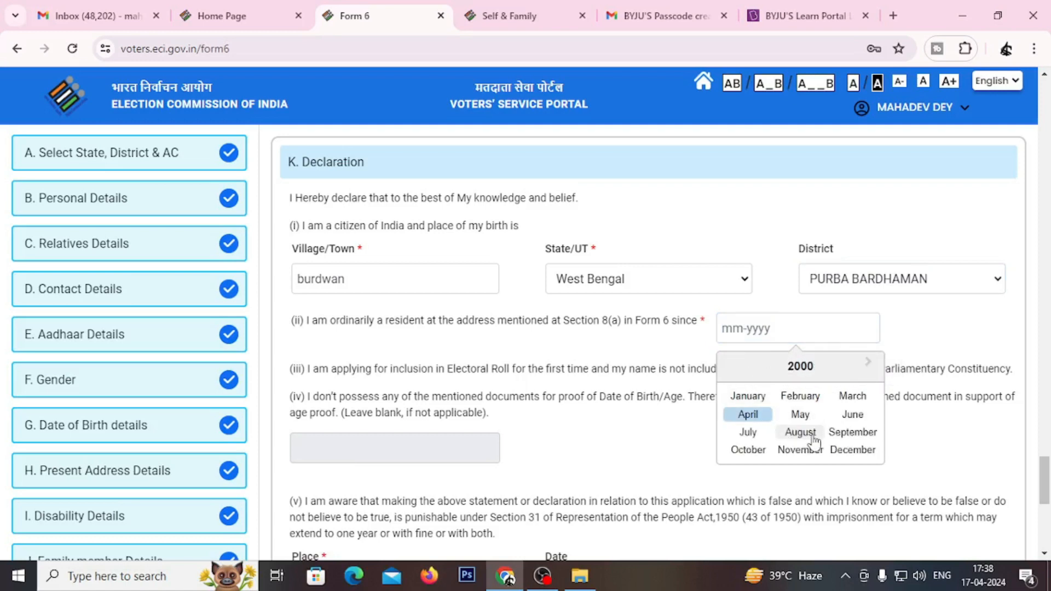
{"action": "left_click", "coordinate": [805, 433]}
- Enter burdwan as the place of the declaration and proceed to the Captcha section
{"action": "scroll", "coordinate": [673, 394], "scroll_direction": "down", "scroll_amount": 1}
{"action": "scroll", "coordinate": [553, 427], "scroll_direction": "down", "scroll_amount": 3}
{"action": "left_click", "coordinate": [417, 354]}
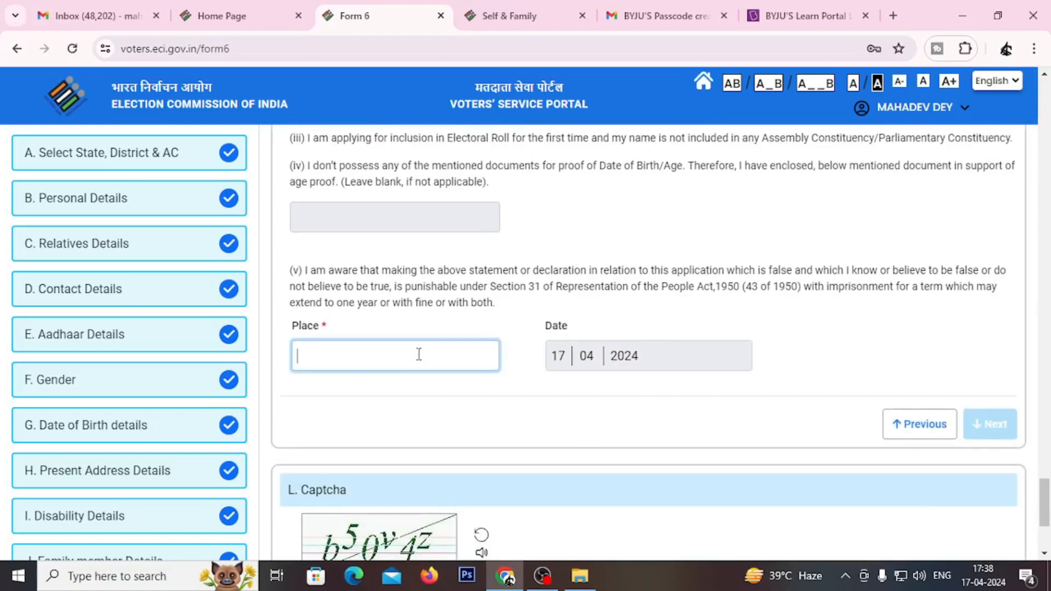
{"action": "type", "text": "burdwan"}
{"action": "left_click", "coordinate": [992, 425]}
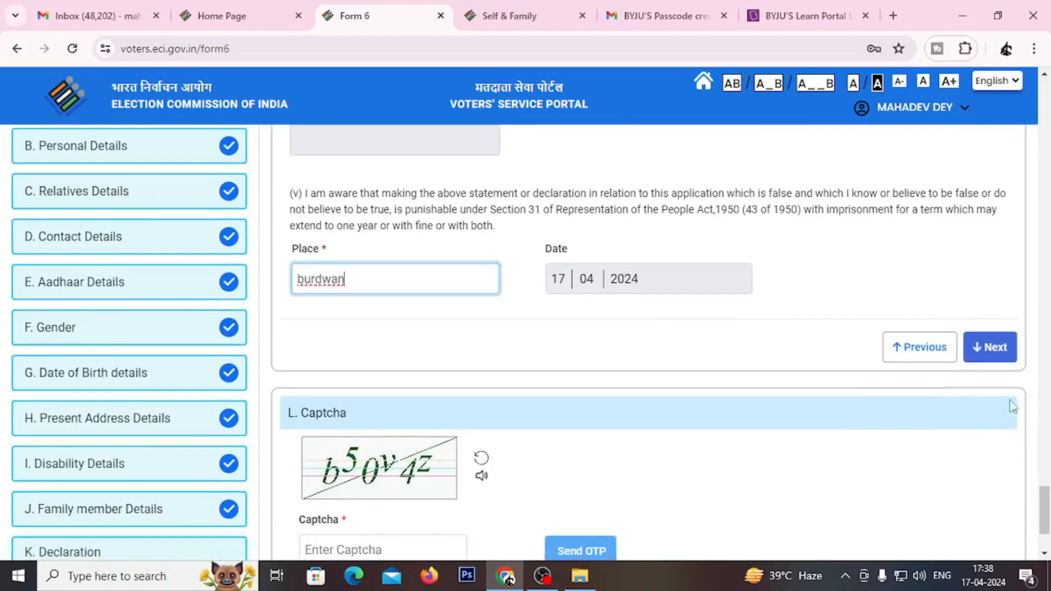
- Enter the captcha text and request the OTP
{"action": "left_click", "coordinate": [392, 420]}
{"action": "type", "text": "225oro"}
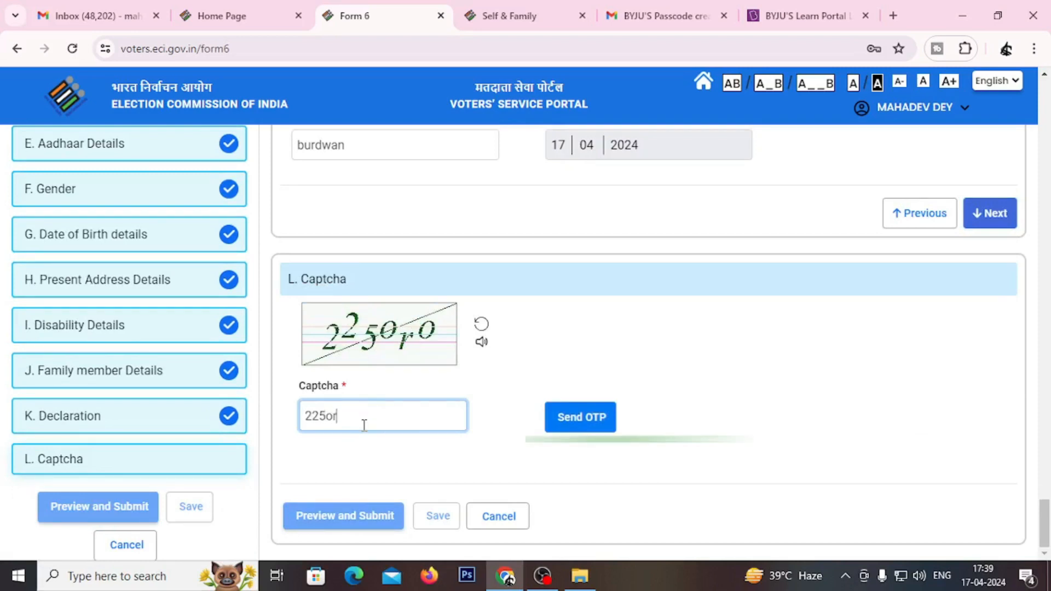
{"action": "left_click", "coordinate": [595, 422]}
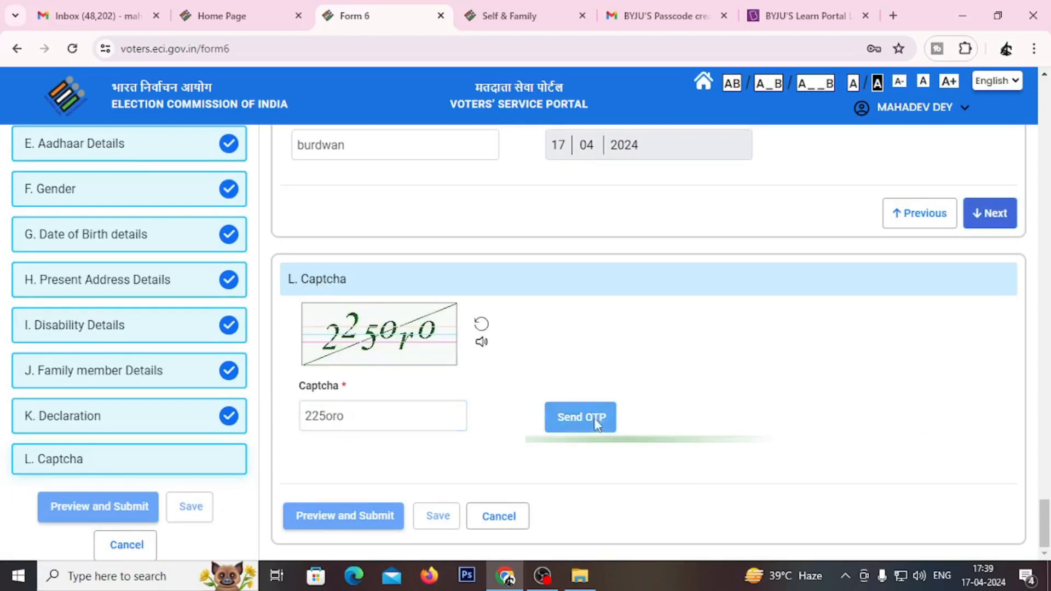
- Enter the received OTP and open the preview of the completed Form 6
{"action": "left_click", "coordinate": [430, 463]}
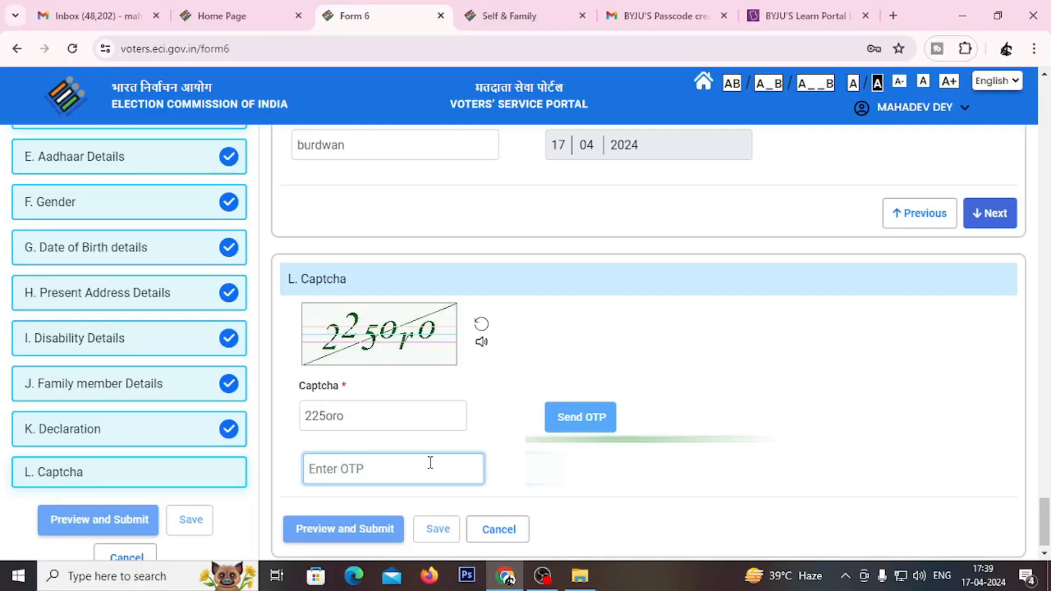
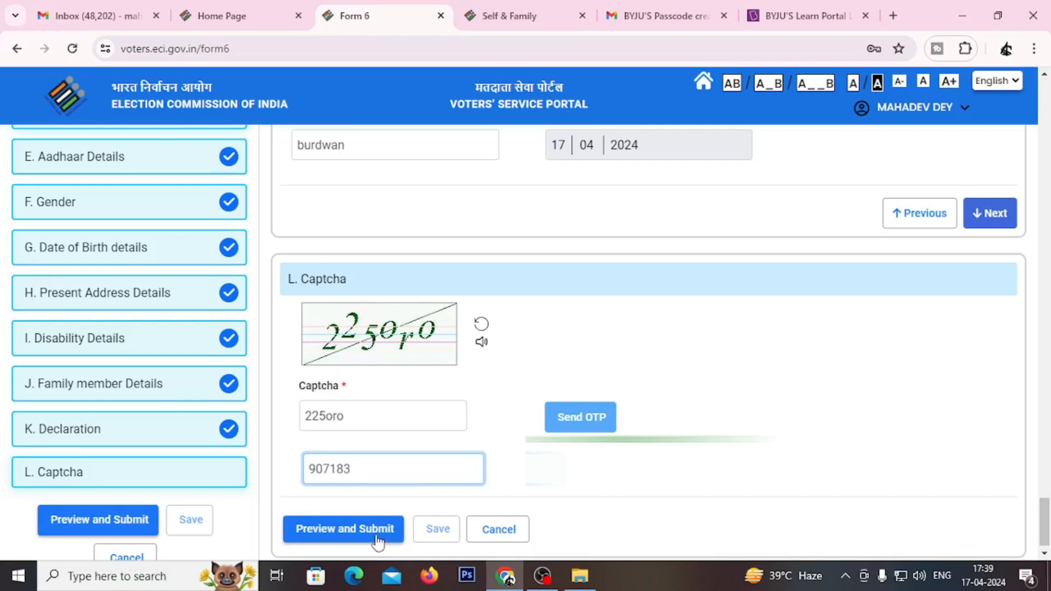
{"action": "left_click", "coordinate": [349, 531]}
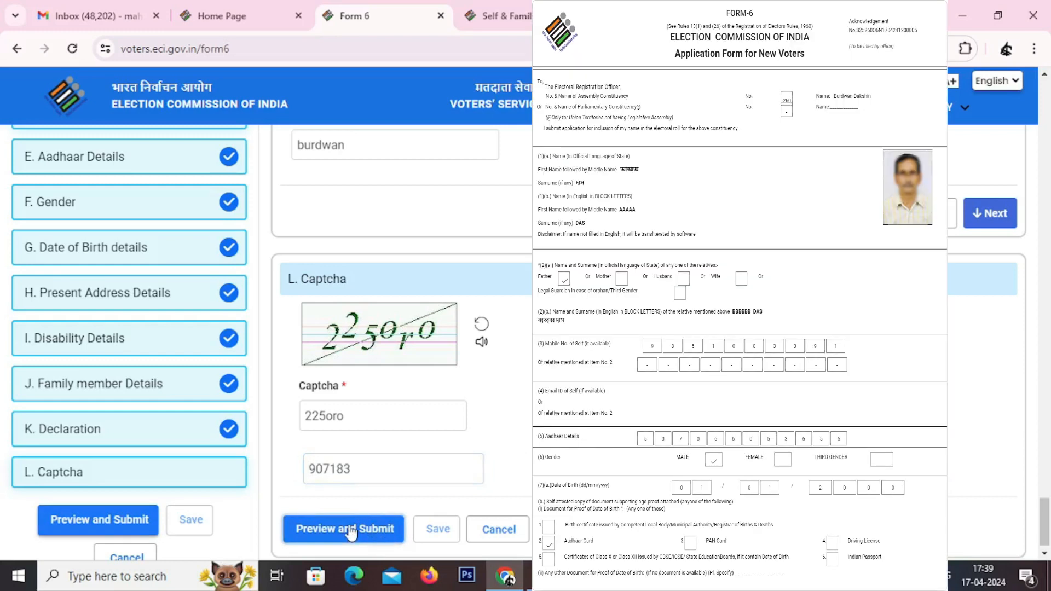
- Review the Form 6 preview from the personal details to the declaration and submit the application
{"action": "scroll", "coordinate": [306, 312], "scroll_direction": "down", "scroll_amount": 14}
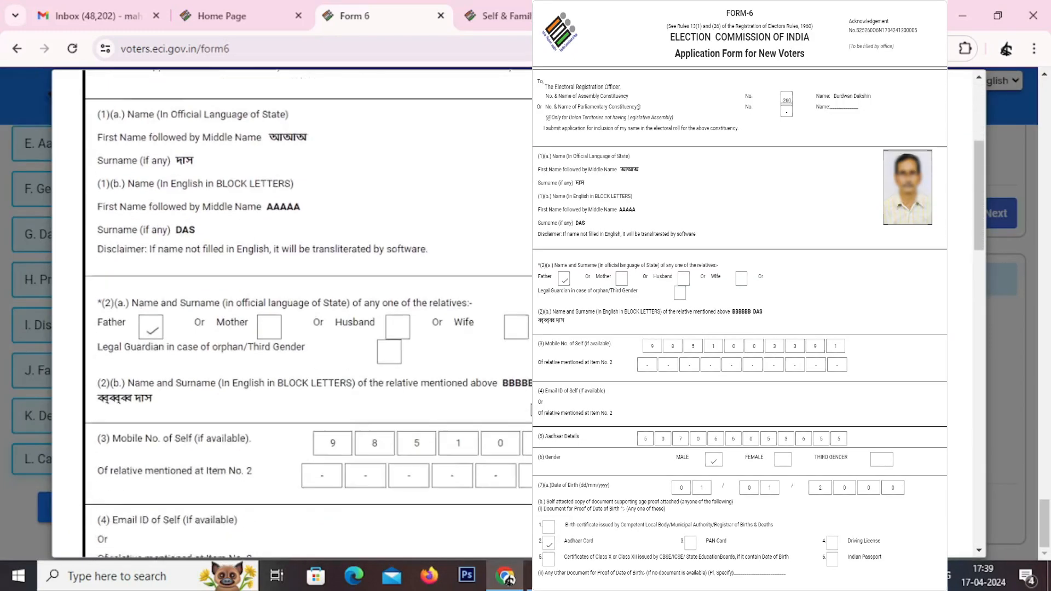
{"action": "scroll", "coordinate": [533, 409], "scroll_direction": "down", "scroll_amount": 10}
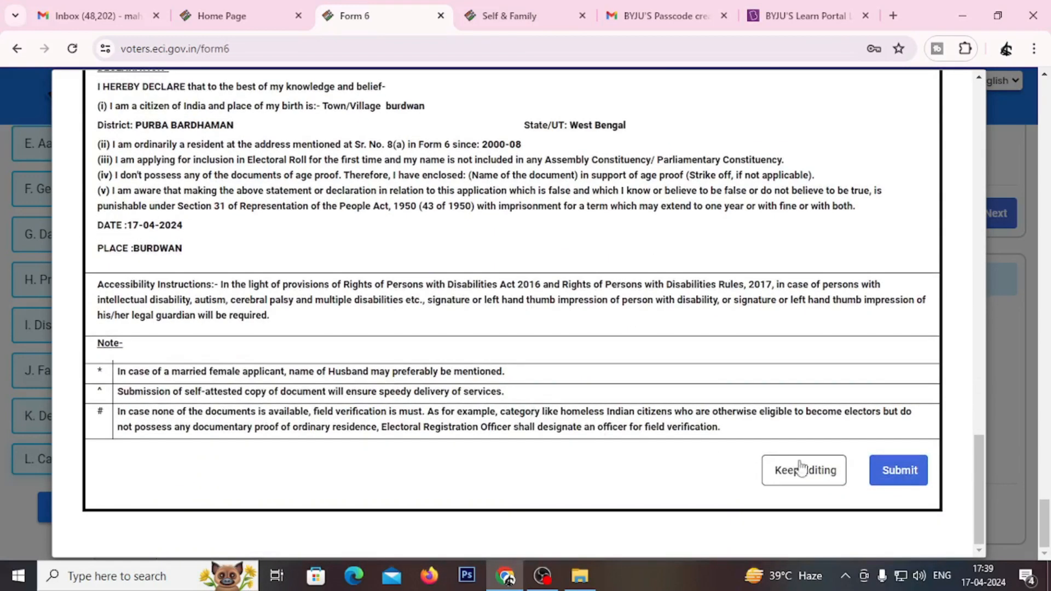
{"action": "scroll", "coordinate": [630, 424], "scroll_direction": "up", "scroll_amount": 10}
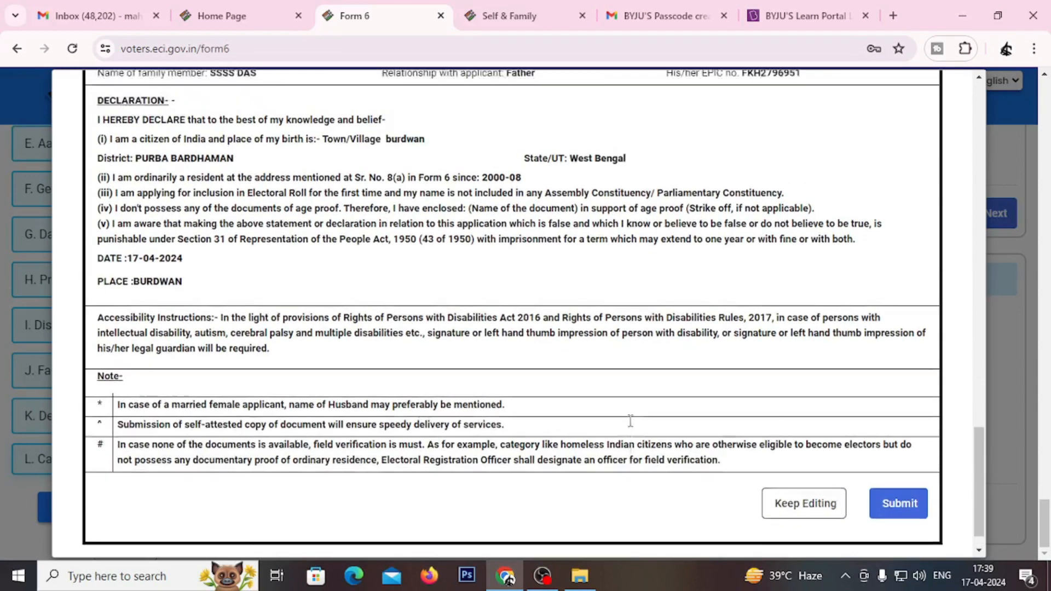
{"action": "scroll", "coordinate": [630, 425], "scroll_direction": "up", "scroll_amount": 3}
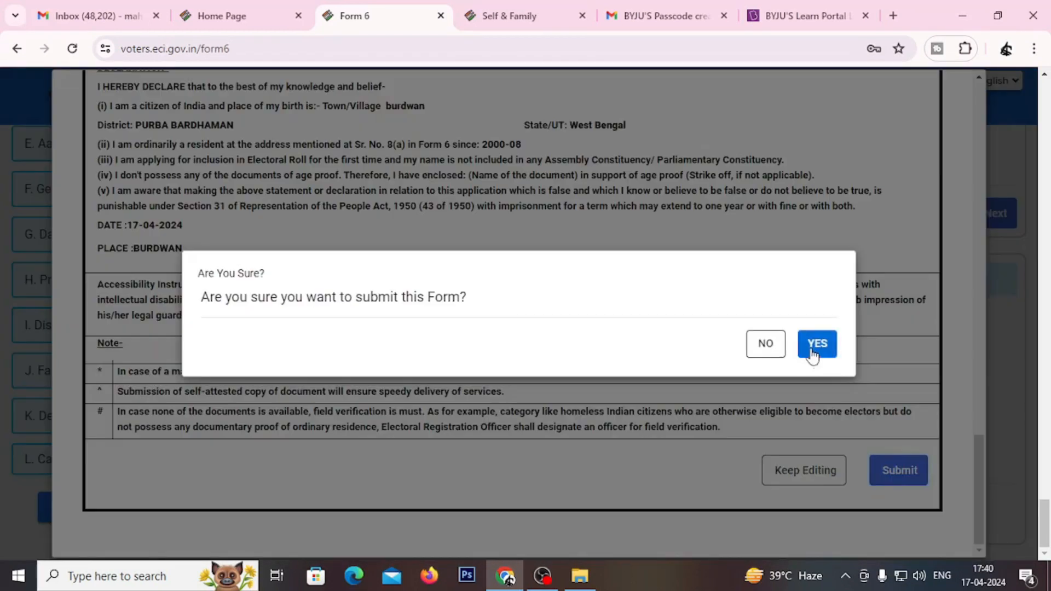
{"action": "left_click", "coordinate": [812, 351]}
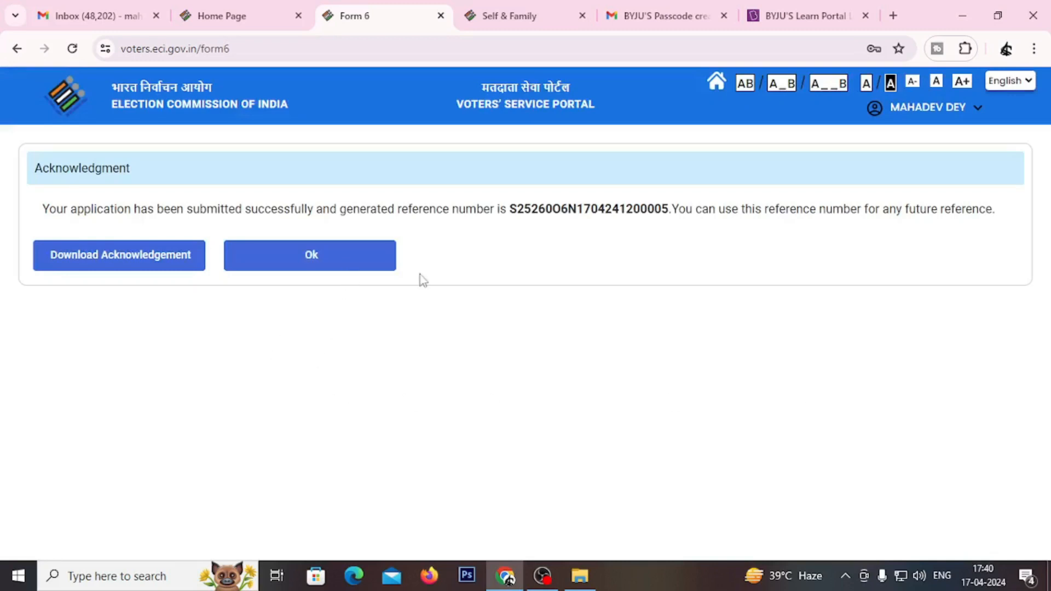
- Select the generated reference number, download the acknowledgement and return to the portal's home page
{"action": "left_click_drag", "start_coordinate": [510, 208], "coordinate": [671, 200]}
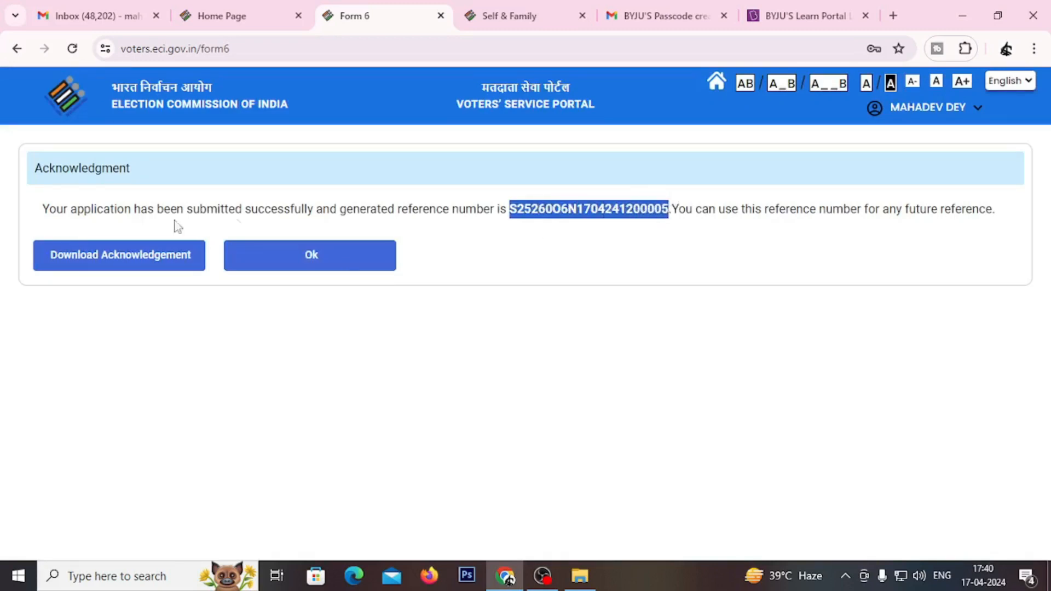
{"action": "left_click", "coordinate": [114, 255]}
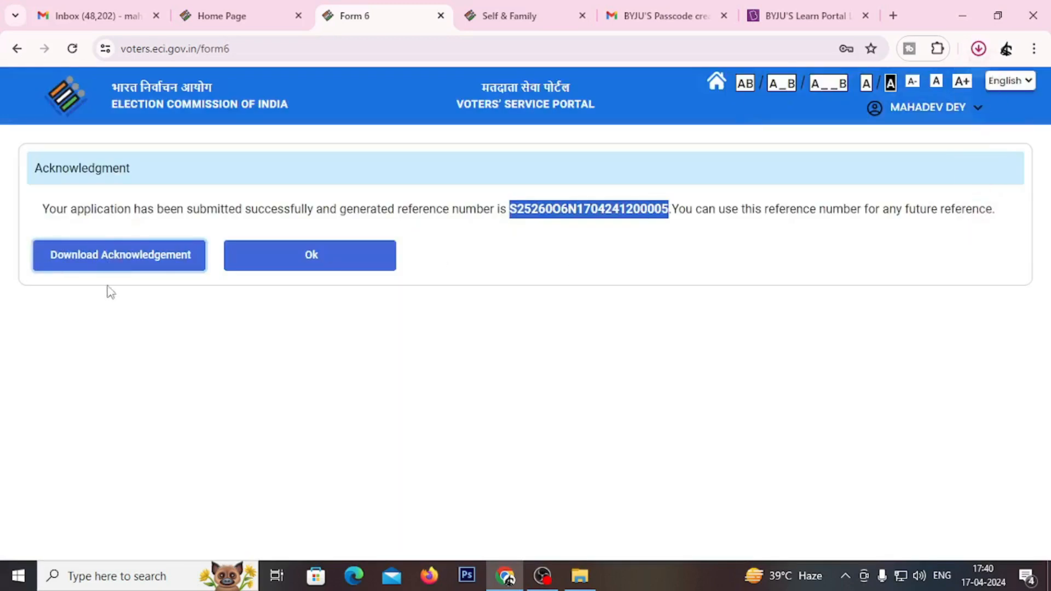
{"action": "left_click", "coordinate": [937, 89]}
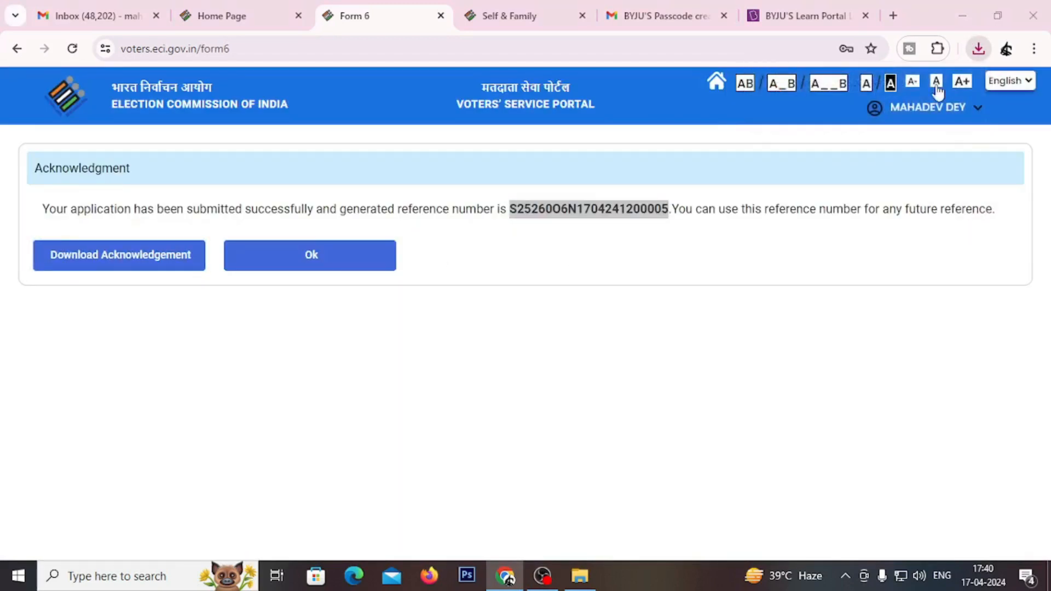
{"action": "left_click", "coordinate": [891, 269]}
{"action": "left_click", "coordinate": [325, 262]}
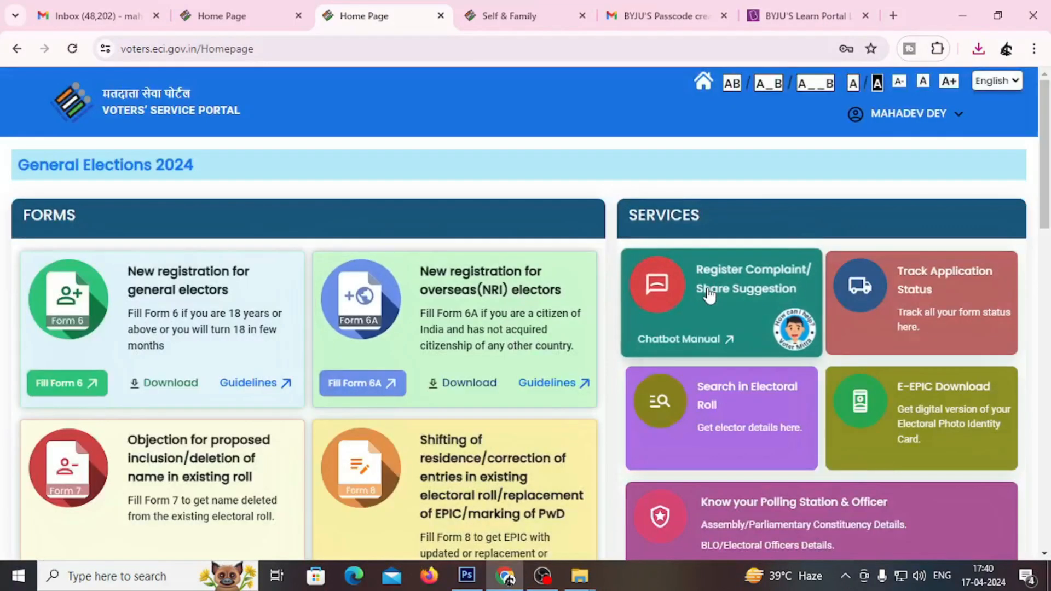
- Open the Track Application Status service and try out its reference number and state fields
{"action": "left_click", "coordinate": [938, 285]}
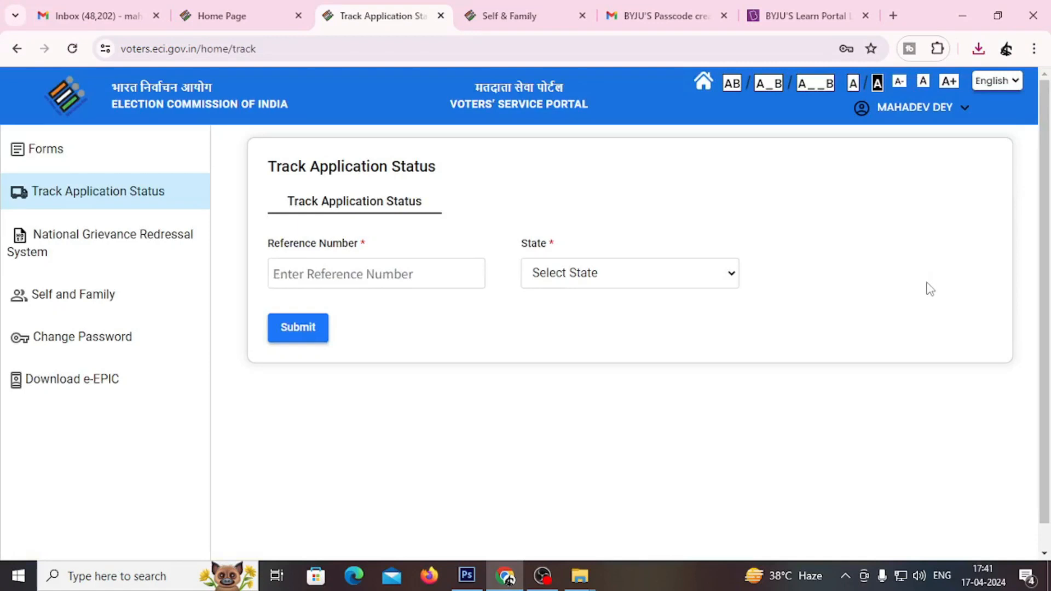
{"action": "left_click", "coordinate": [419, 277]}
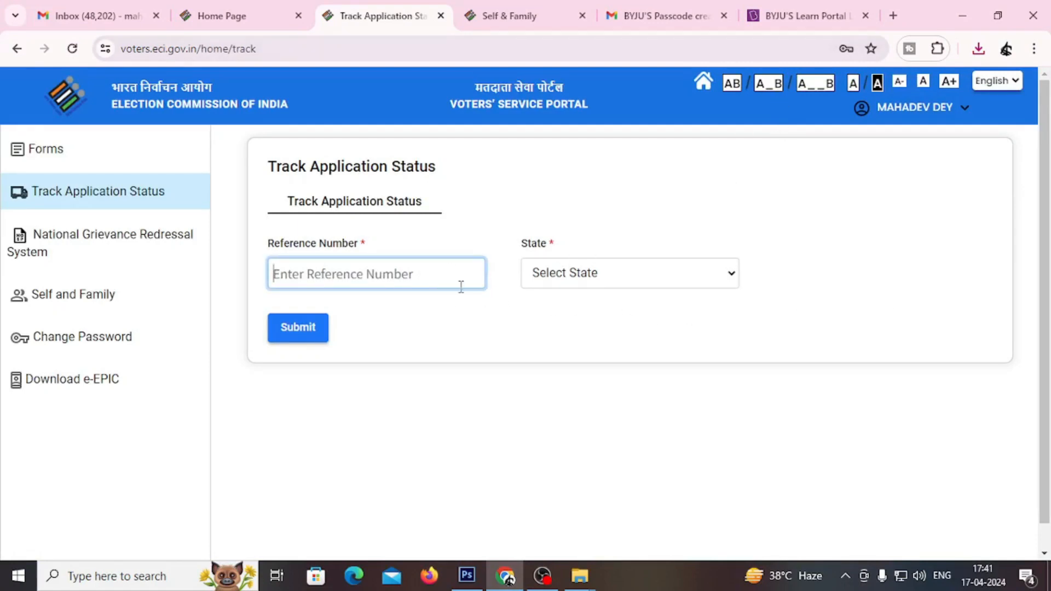
{"action": "left_click", "coordinate": [568, 281]}
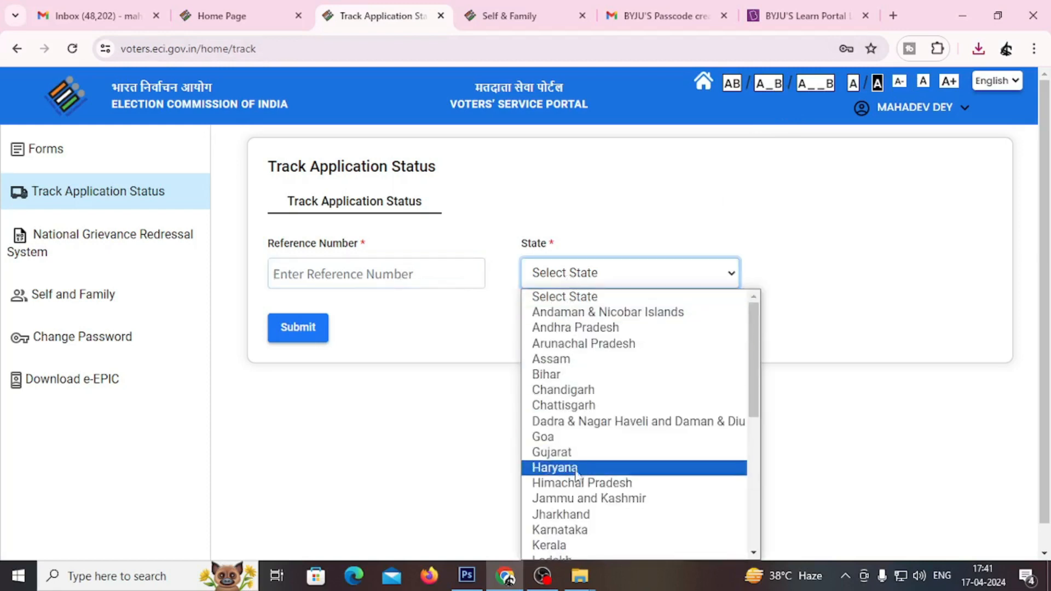
{"action": "scroll", "coordinate": [577, 472], "scroll_direction": "down", "scroll_amount": 5}
{"action": "left_click", "coordinate": [579, 553]}
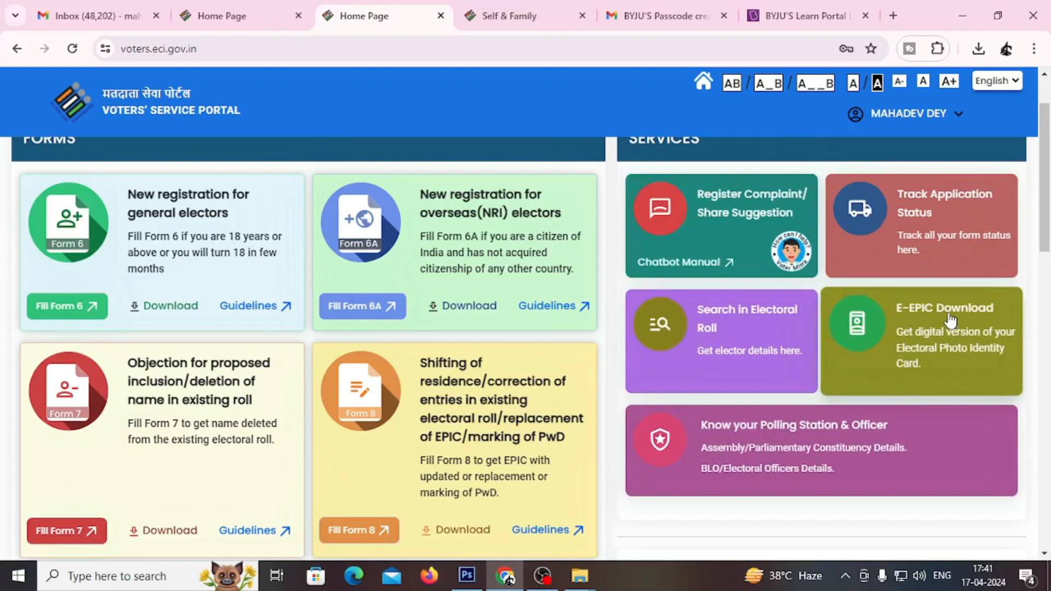
- Open the E-EPIC Download service and search for the voter card by EPIC number and state
{"action": "left_click", "coordinate": [951, 319]}
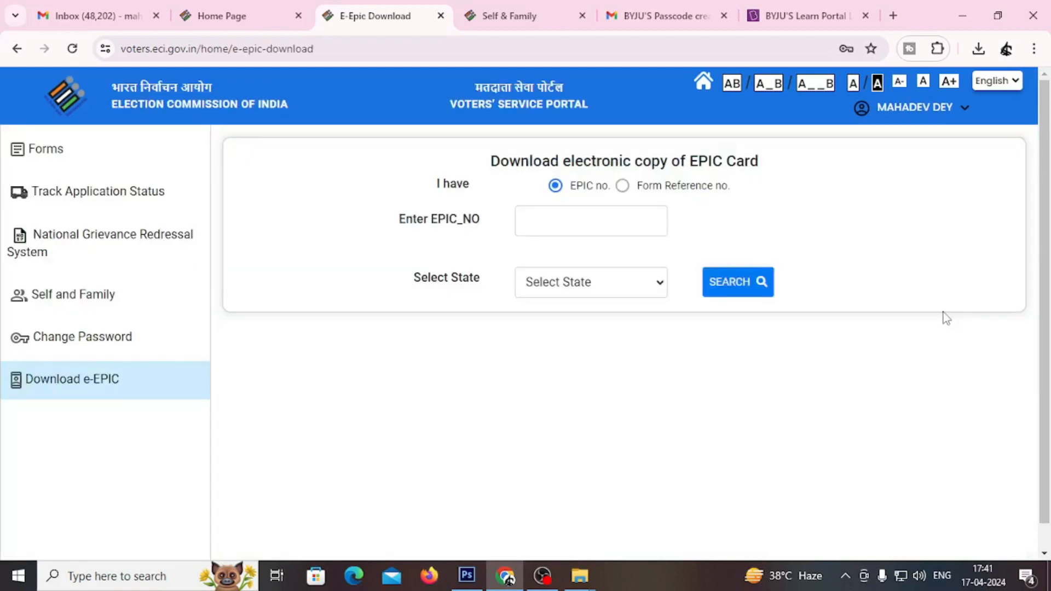
{"action": "left_click", "coordinate": [575, 223]}
{"action": "key", "text": "ctrl+v"}
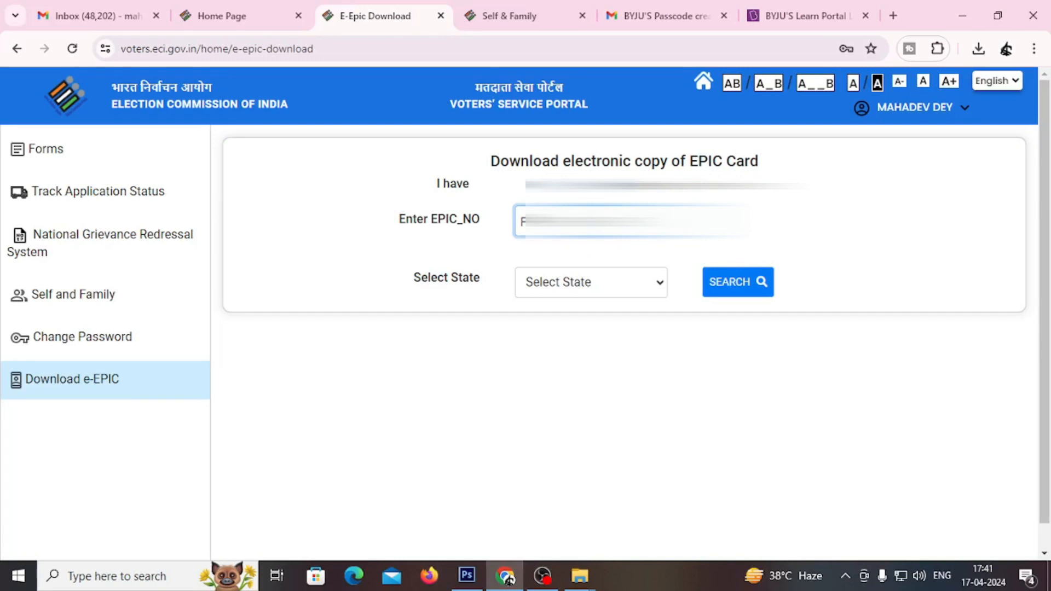
{"action": "left_click", "coordinate": [610, 279]}
{"action": "scroll", "coordinate": [610, 280], "scroll_direction": "down", "scroll_amount": 5}
{"action": "left_click", "coordinate": [610, 259]}
{"action": "left_click", "coordinate": [742, 282]}
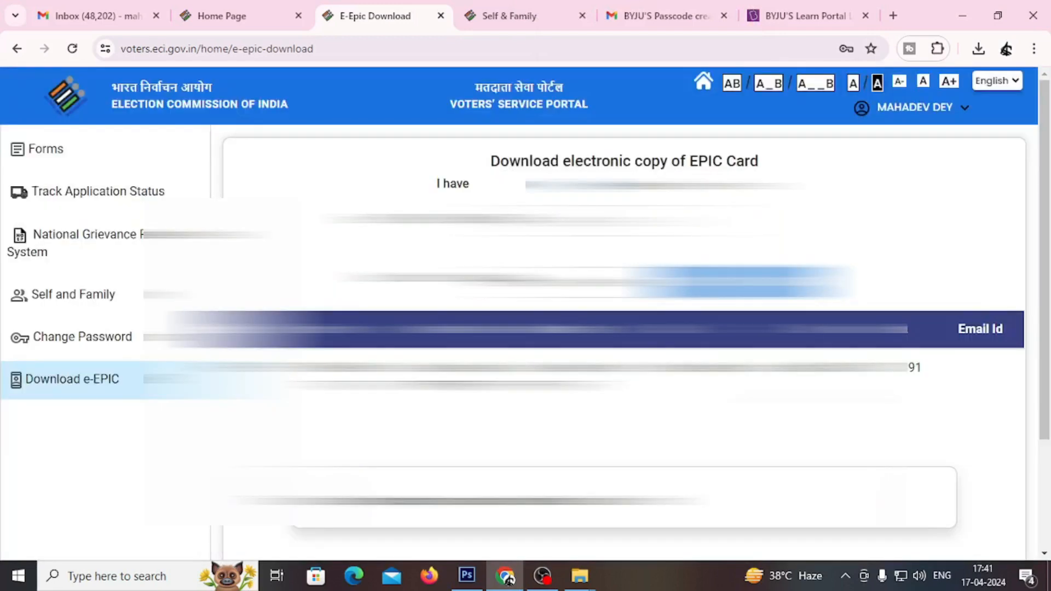
- Send an OTP to the registered mobile number, enter the received OTP and verify it
{"action": "scroll", "coordinate": [624, 342], "scroll_direction": "down", "scroll_amount": 2}
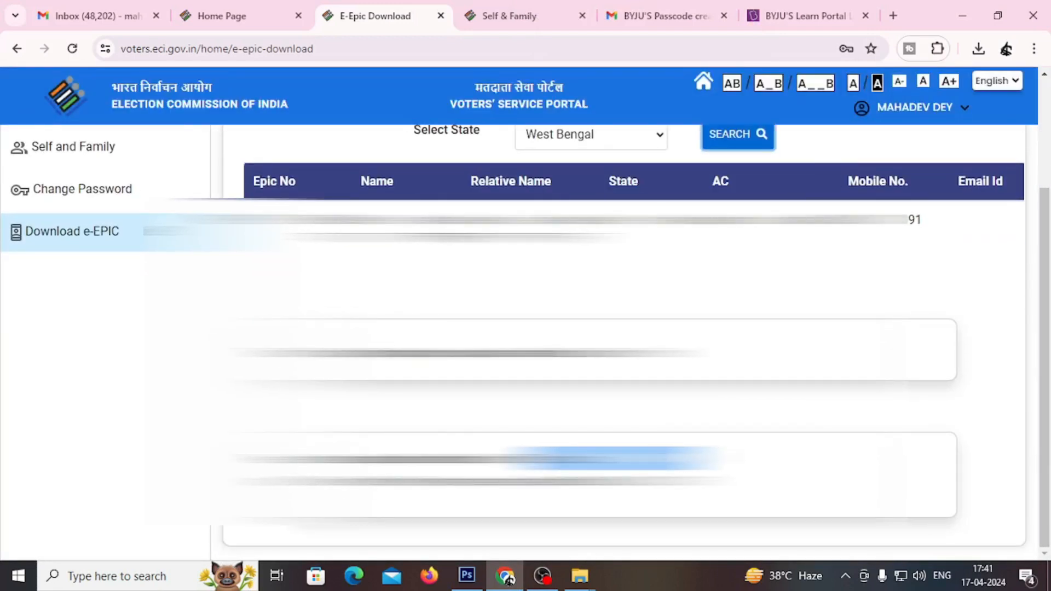
{"action": "left_click", "coordinate": [614, 459]}
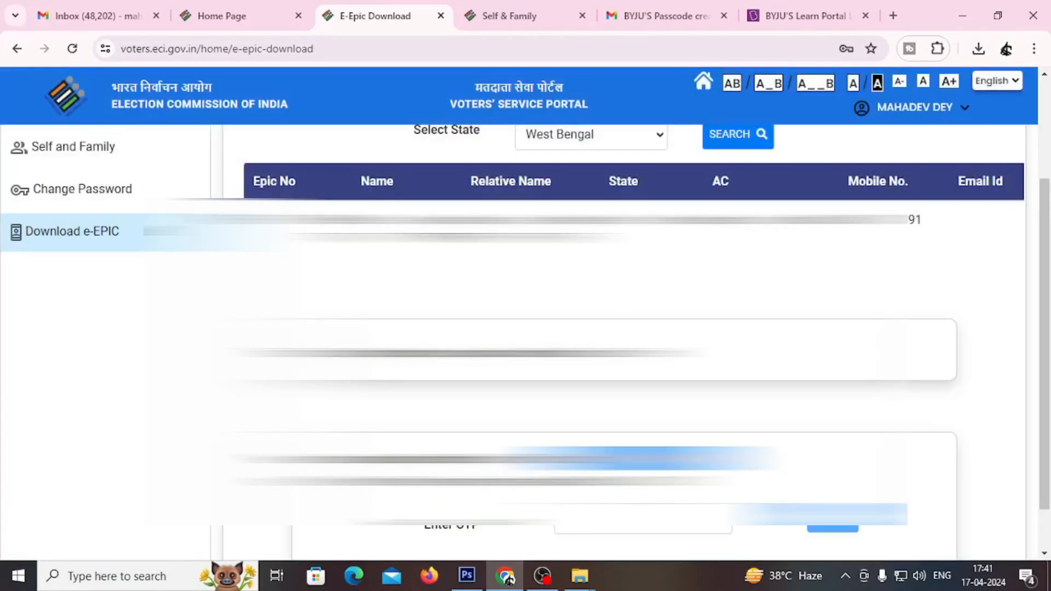
{"action": "scroll", "coordinate": [615, 458], "scroll_direction": "down", "scroll_amount": 1}
{"action": "left_click", "coordinate": [622, 459]}
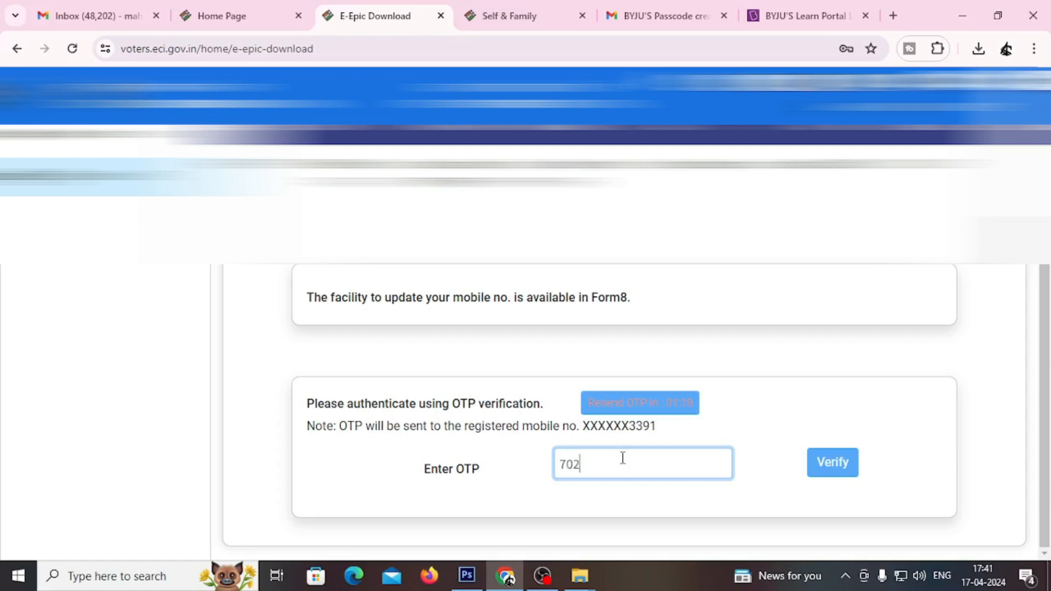
{"action": "left_click", "coordinate": [829, 464]}
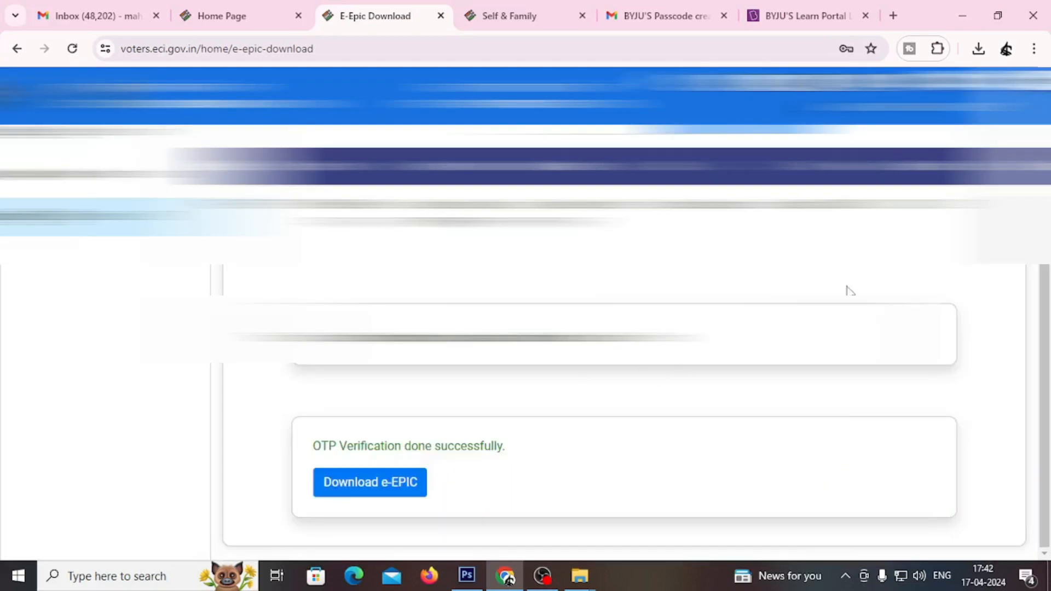
- Download the e-EPIC PDF, show it in its download folder and open the file
{"action": "left_click", "coordinate": [366, 483]}
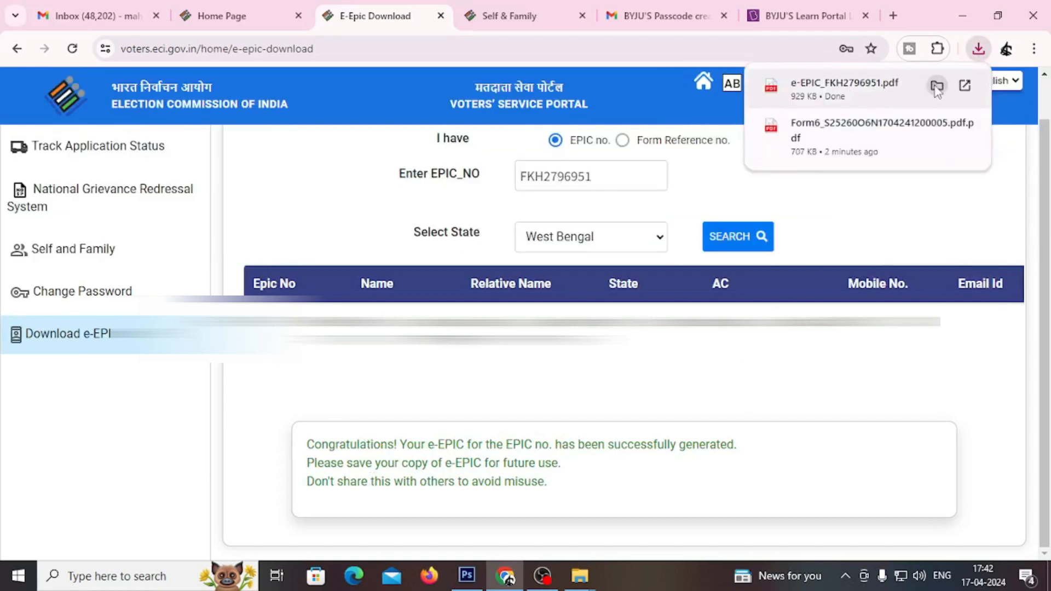
{"action": "left_click", "coordinate": [936, 86]}
{"action": "double_click", "coordinate": [253, 209]}
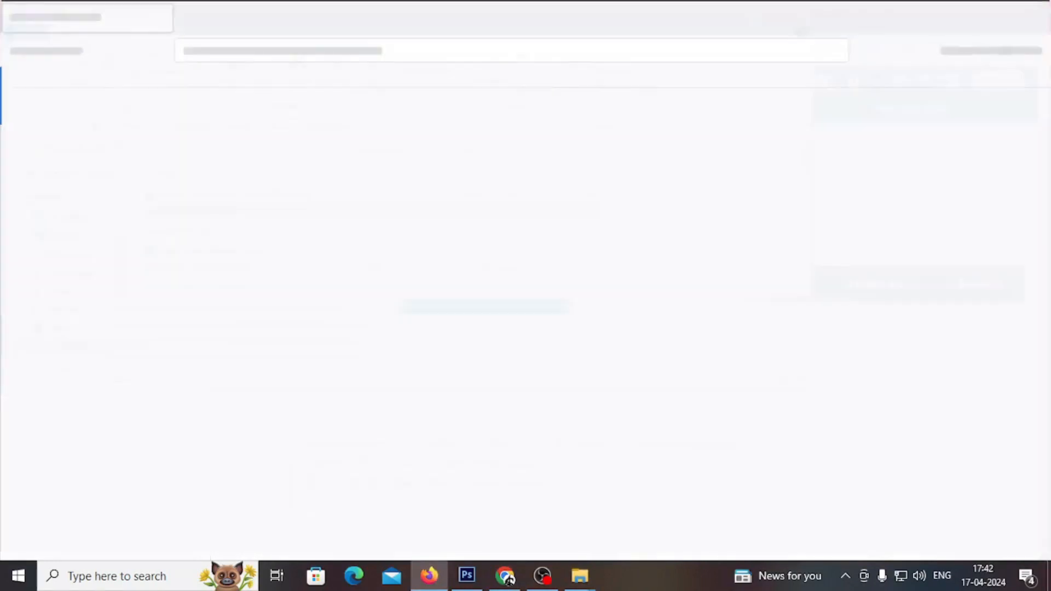